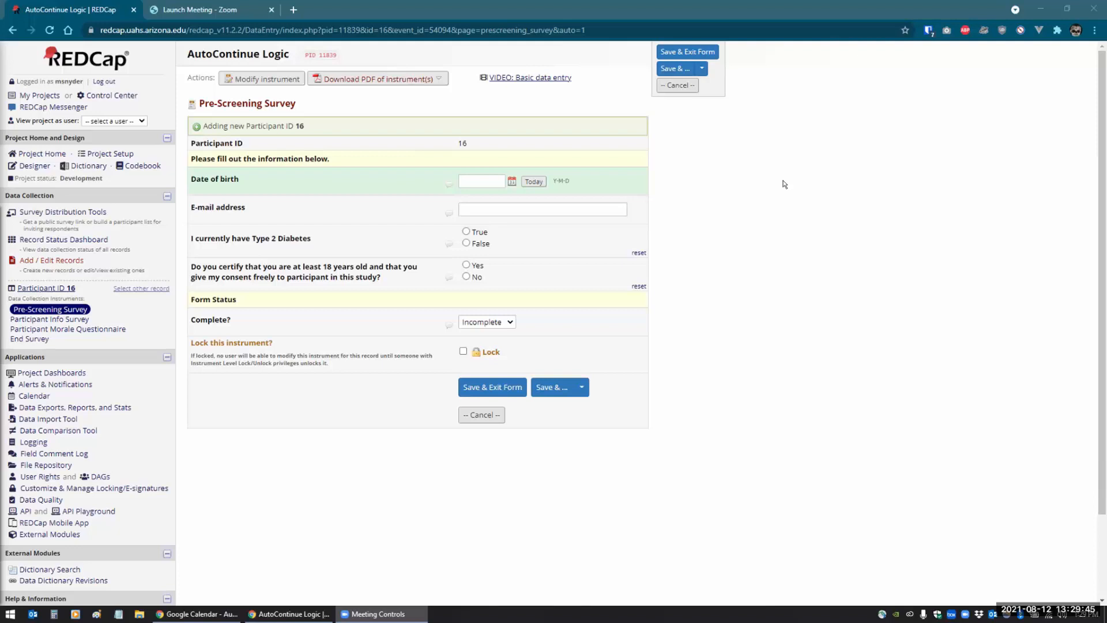
- Read the AutoContinue Logic documentation from the project's External Modules page and close it
{"action": "left_click", "coordinate": [24, 535]}
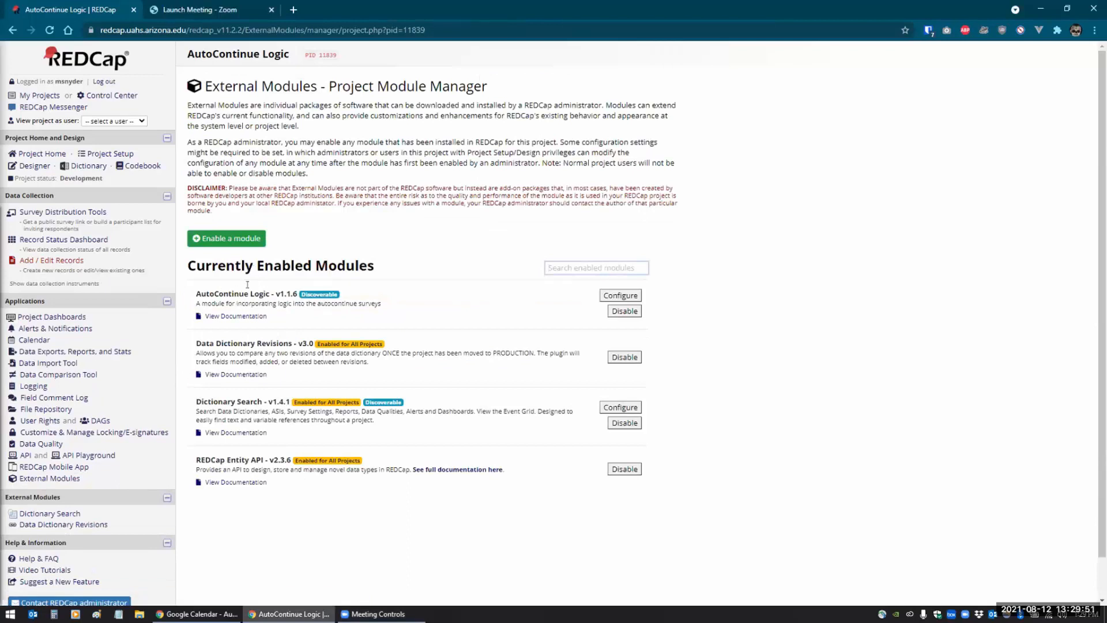
{"action": "left_click", "coordinate": [231, 316]}
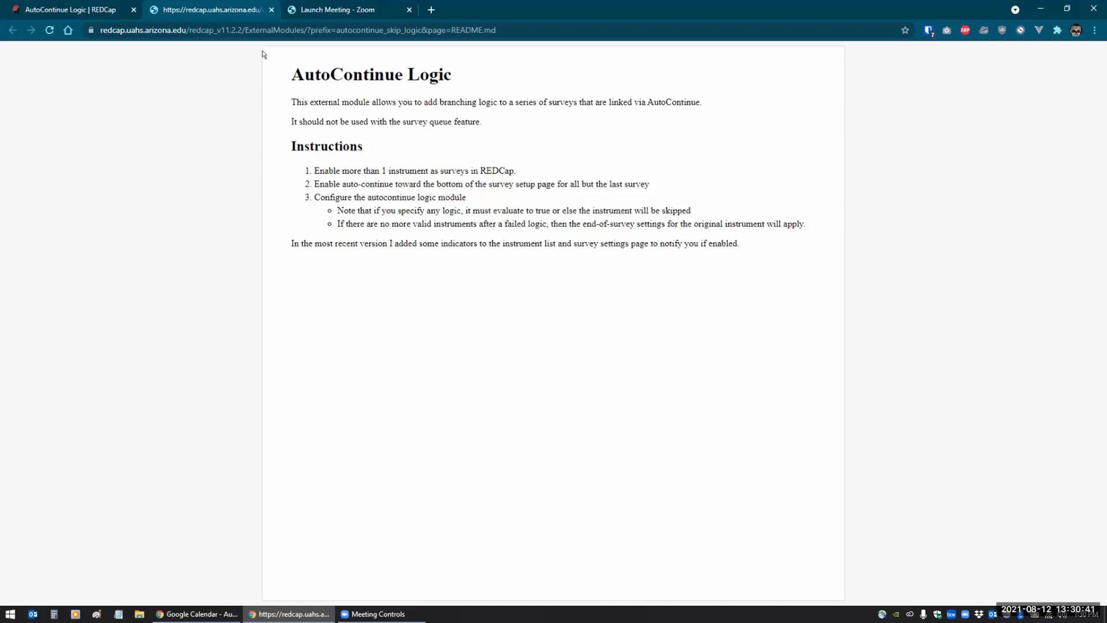
{"action": "left_click", "coordinate": [271, 10]}
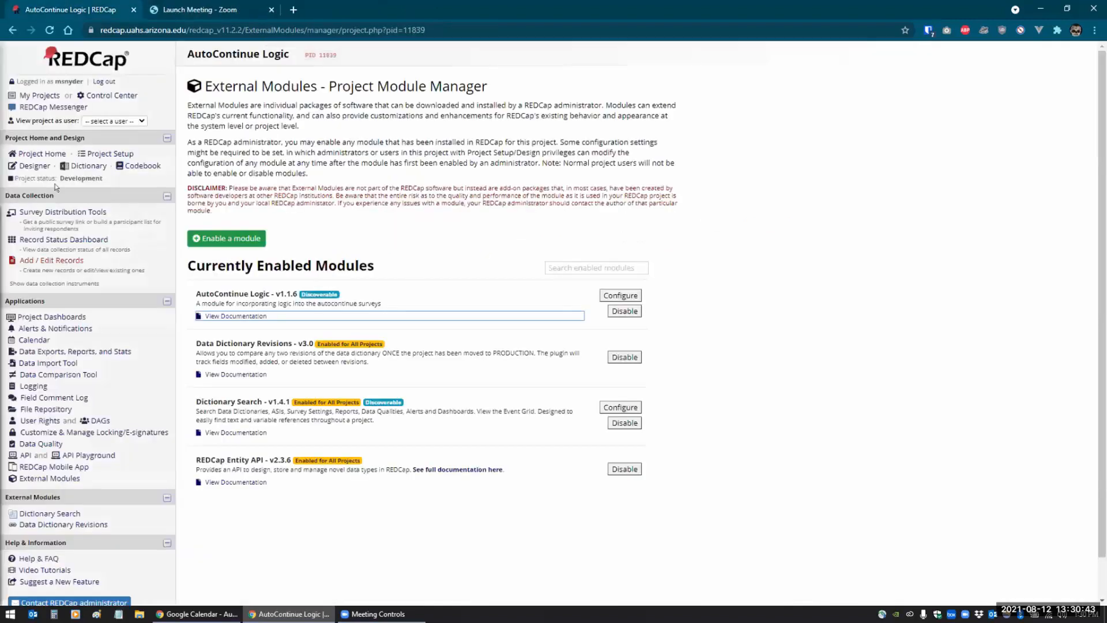
- Examine the Pre-Screening Survey and End Survey fields in the Online Designer, and the logic indicators in the instrument list
{"action": "left_click", "coordinate": [25, 166]}
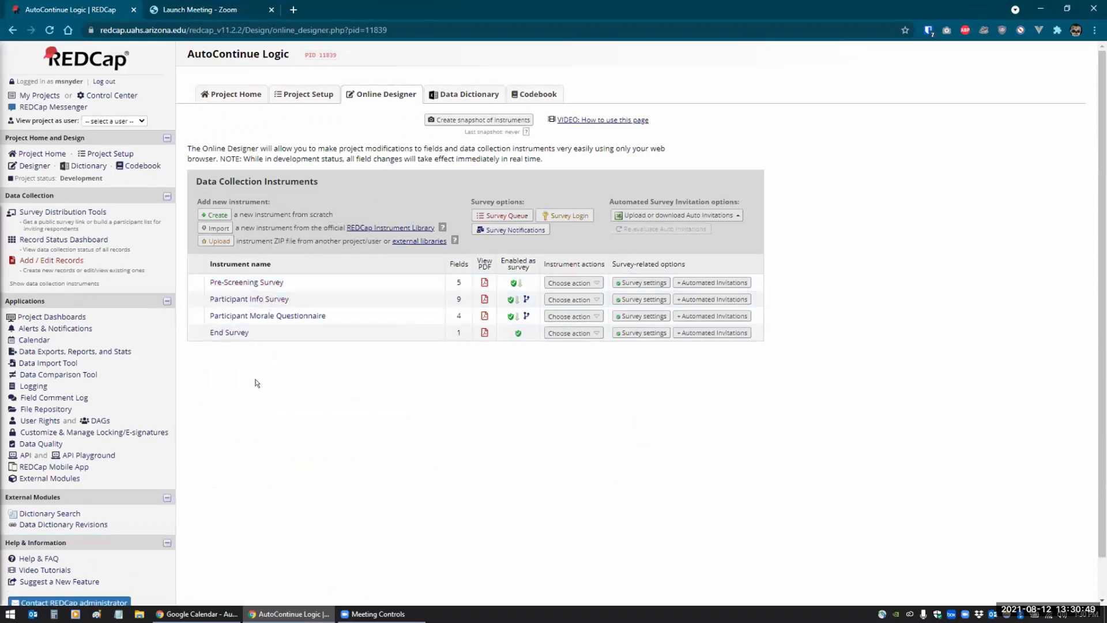
{"action": "left_click", "coordinate": [259, 284]}
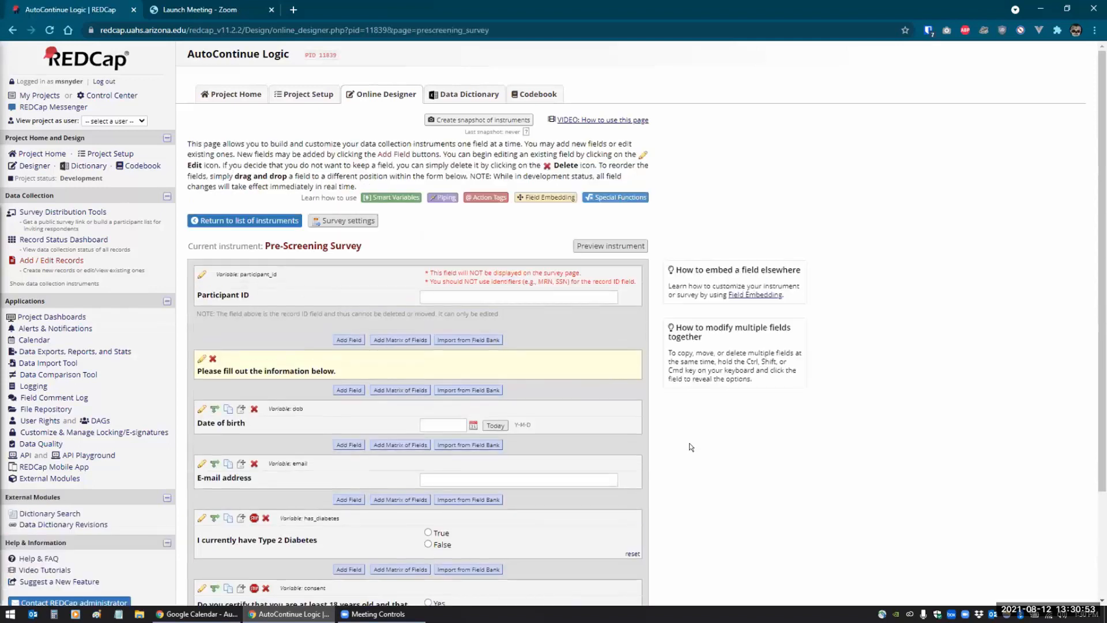
{"action": "scroll", "coordinate": [692, 447], "scroll_direction": "down", "scroll_amount": 3}
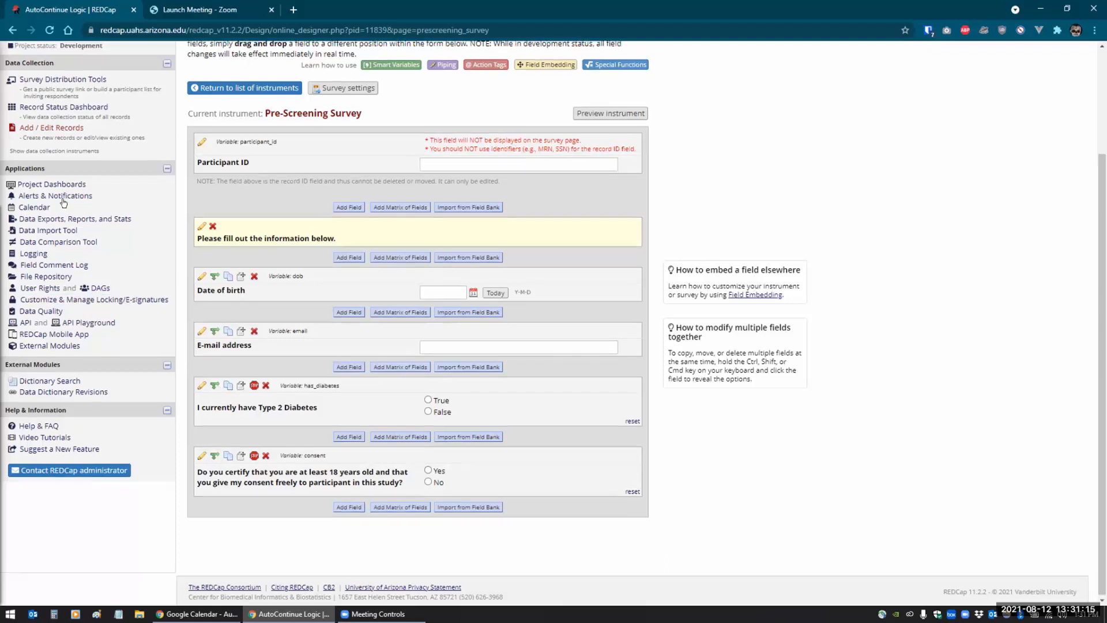
{"action": "scroll", "coordinate": [29, 95], "scroll_direction": "up", "scroll_amount": 1}
{"action": "left_click", "coordinate": [30, 88]}
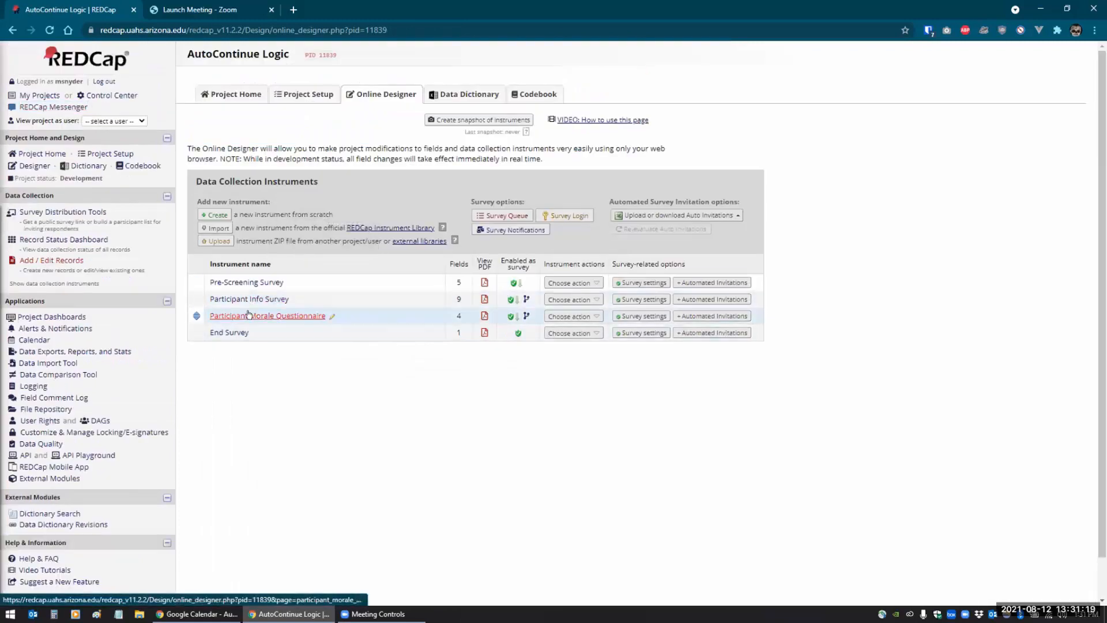
{"action": "left_click", "coordinate": [221, 334]}
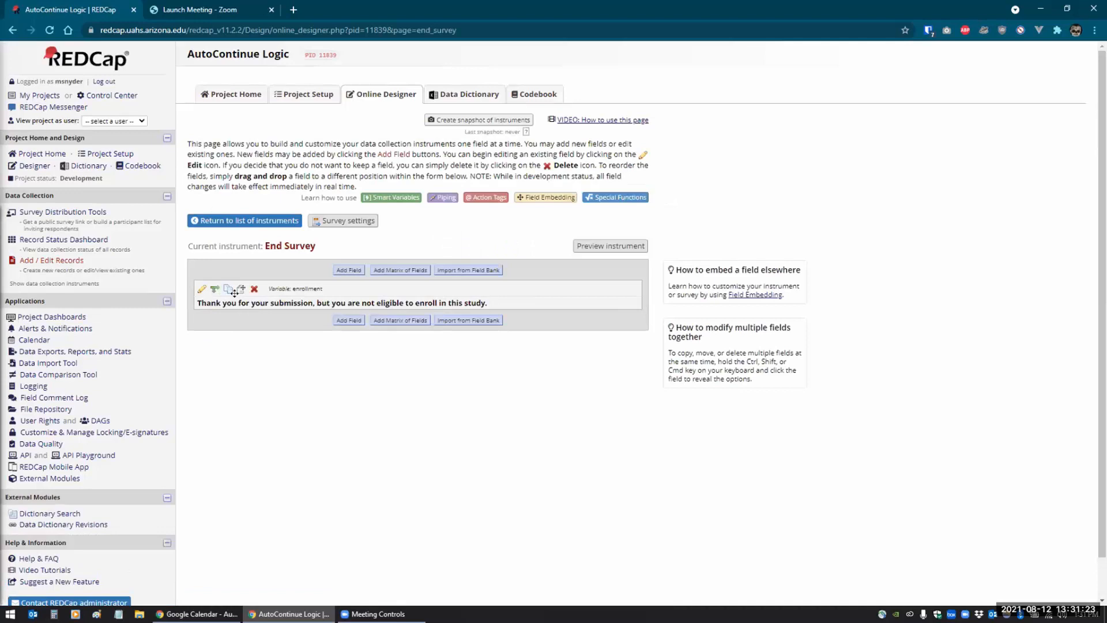
{"action": "left_click", "coordinate": [28, 168]}
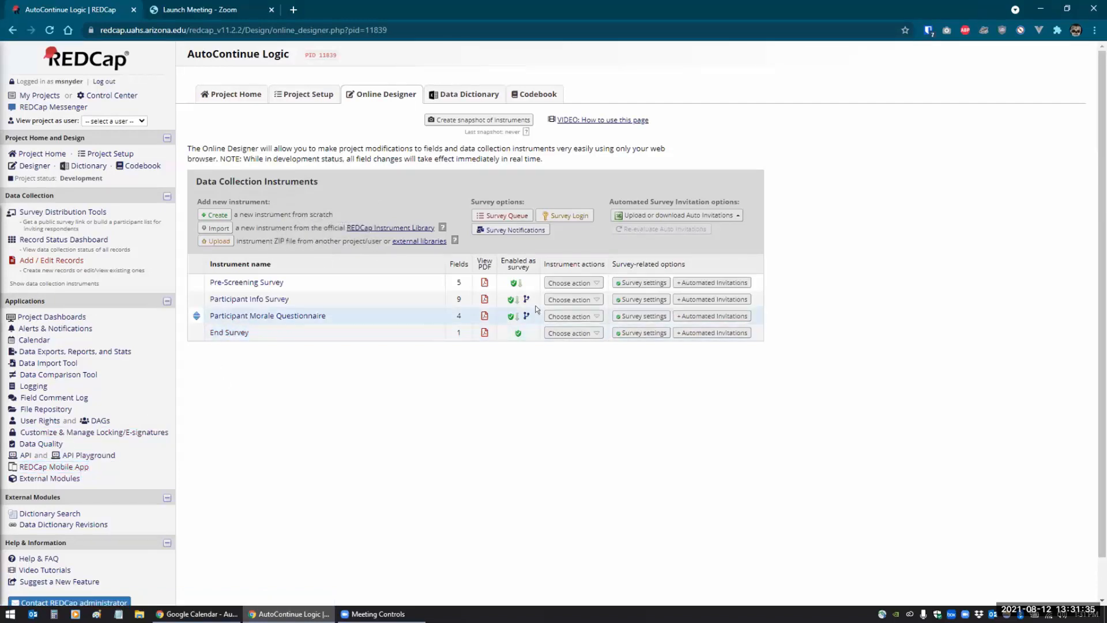
{"action": "mouse_move", "coordinate": [526, 298]}
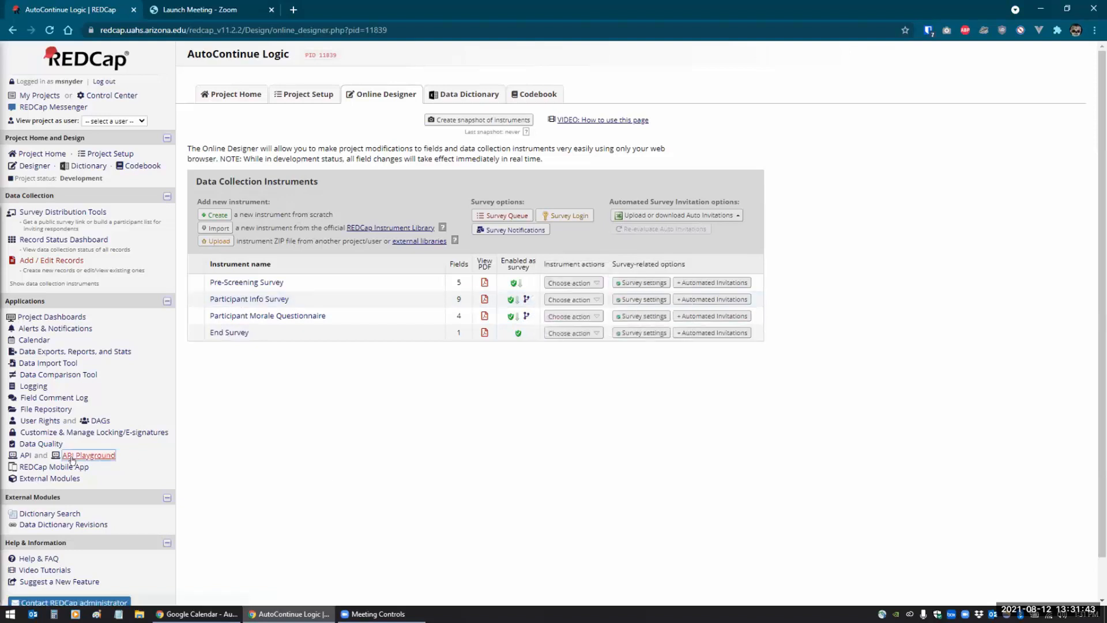
- Open the AutoContinue Logic module configuration and select participant_info_survey as the first survey instrument
{"action": "left_click", "coordinate": [36, 478]}
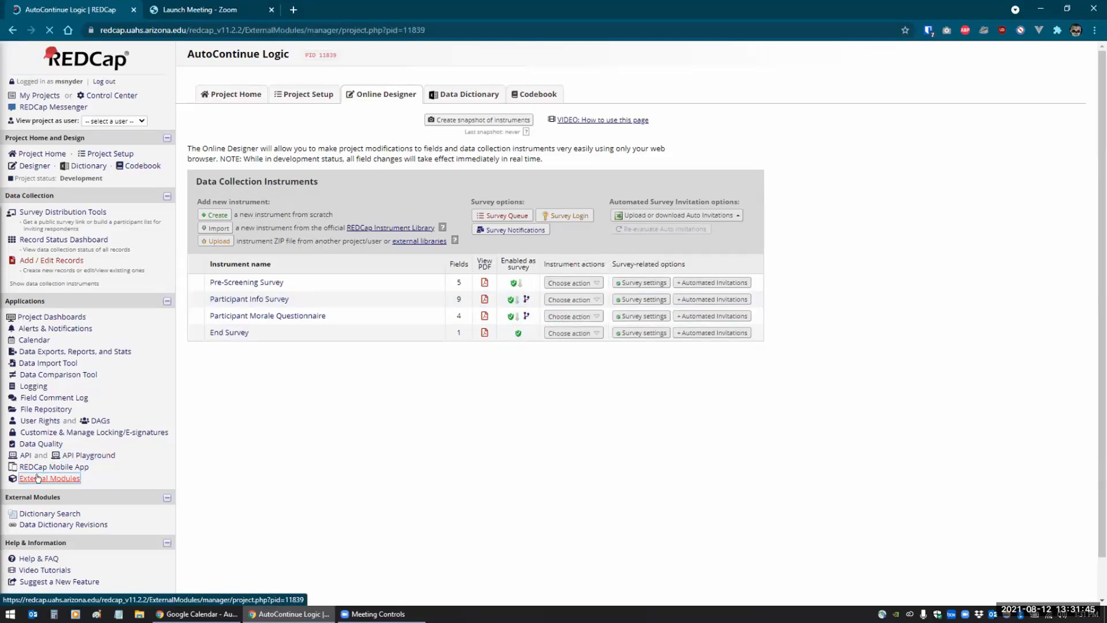
{"action": "left_click", "coordinate": [628, 298]}
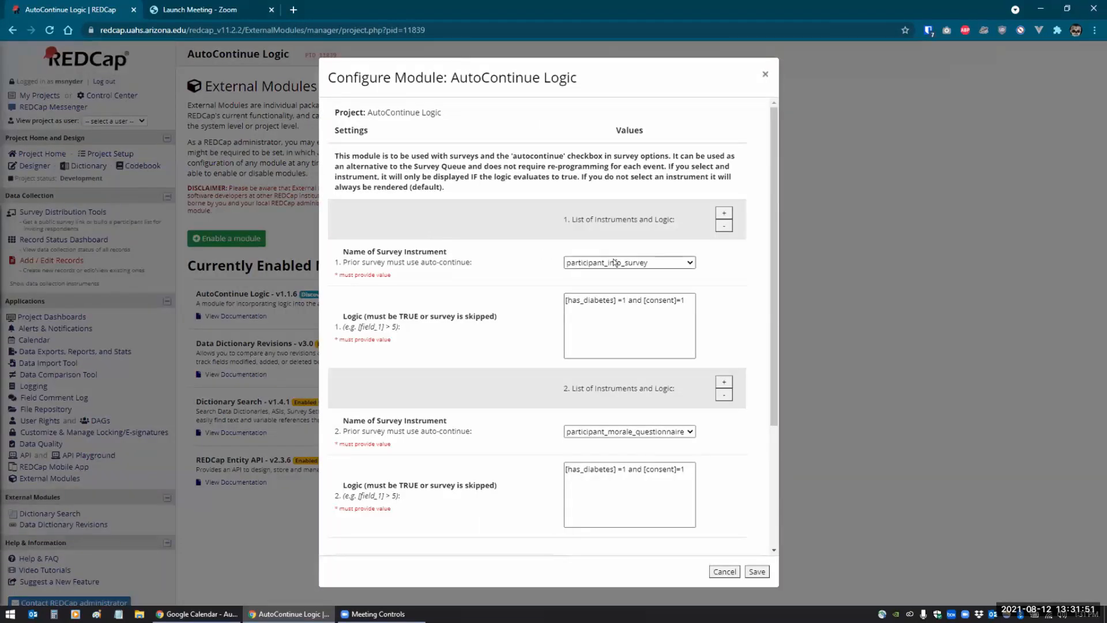
{"action": "left_click", "coordinate": [615, 263]}
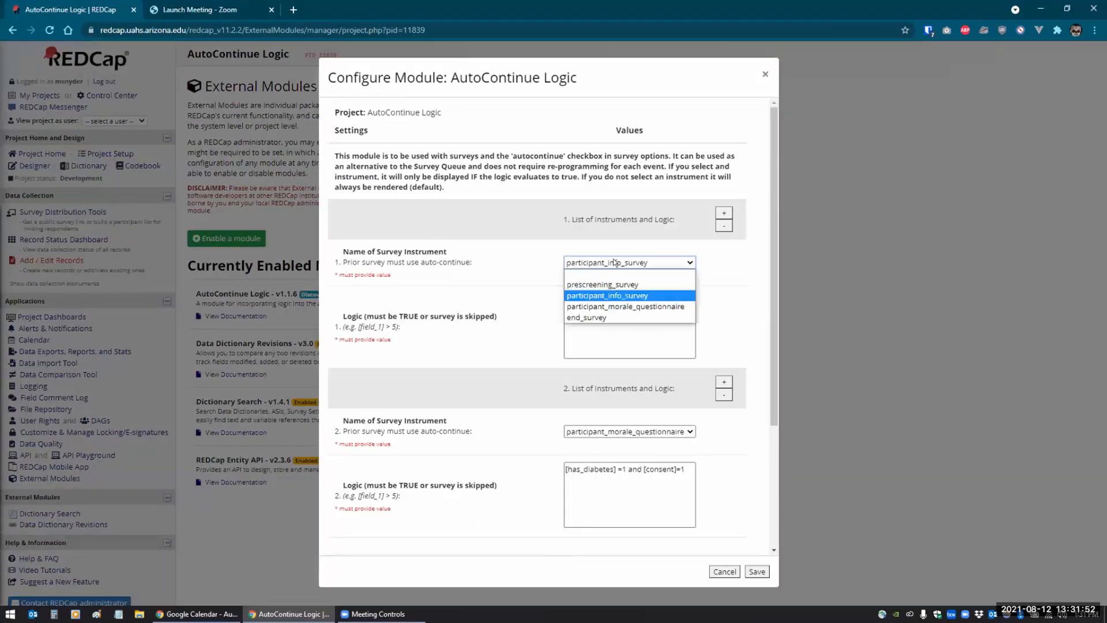
{"action": "left_click", "coordinate": [597, 297]}
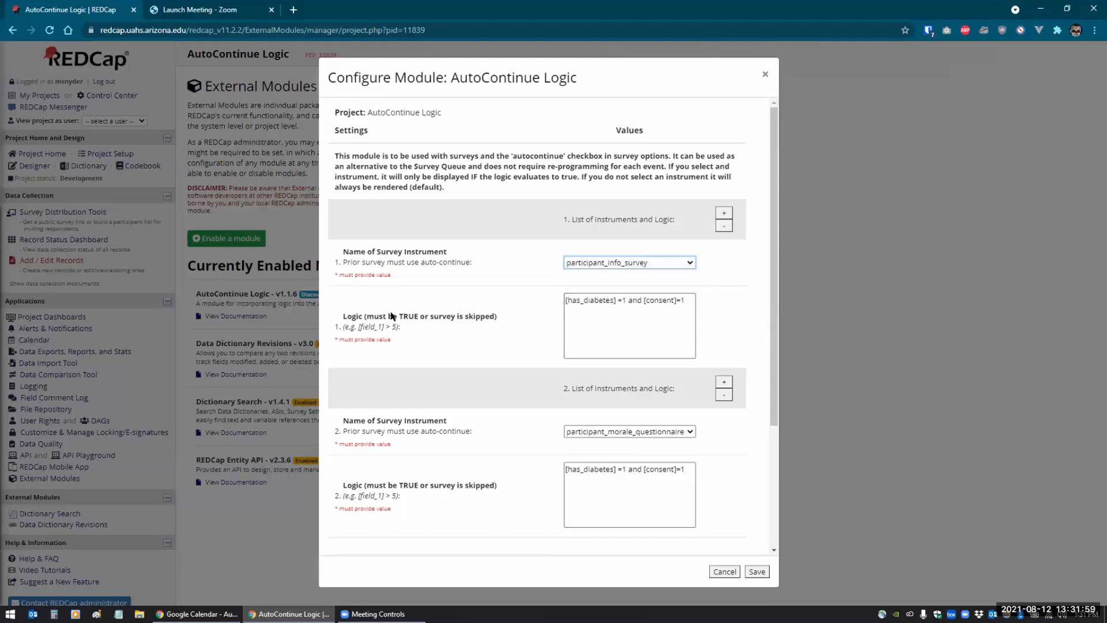
- Review and copy the has_diabetes and consent logic expression of the participant_info_survey entry
{"action": "left_click_drag", "start_coordinate": [686, 300], "coordinate": [562, 307]}
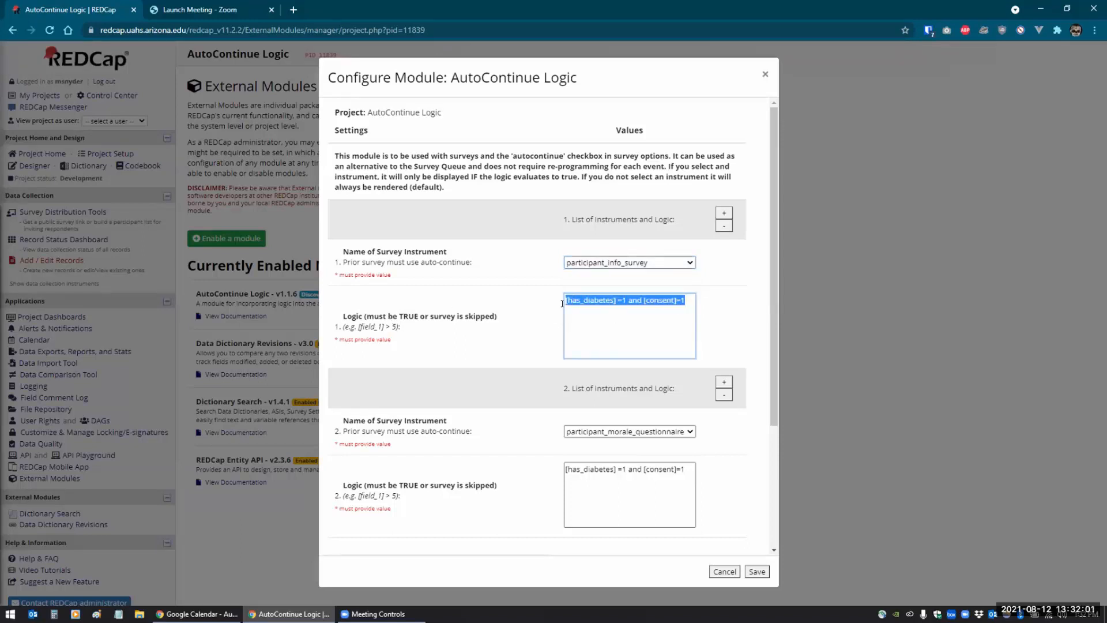
{"action": "left_click", "coordinate": [756, 314]}
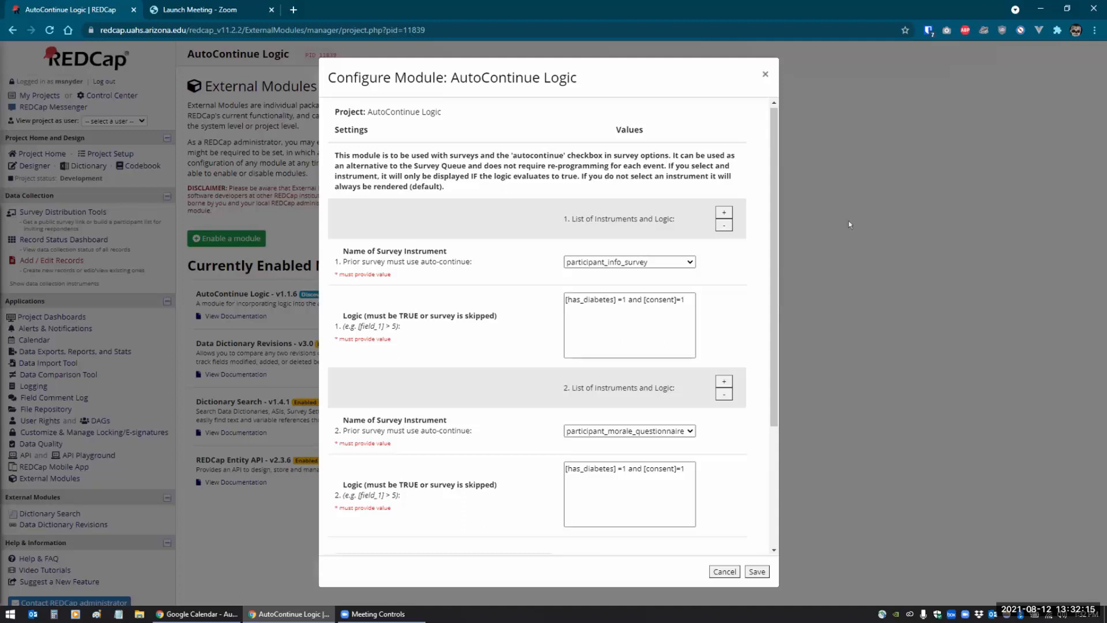
{"action": "left_click_drag", "start_coordinate": [682, 299], "coordinate": [556, 297]}
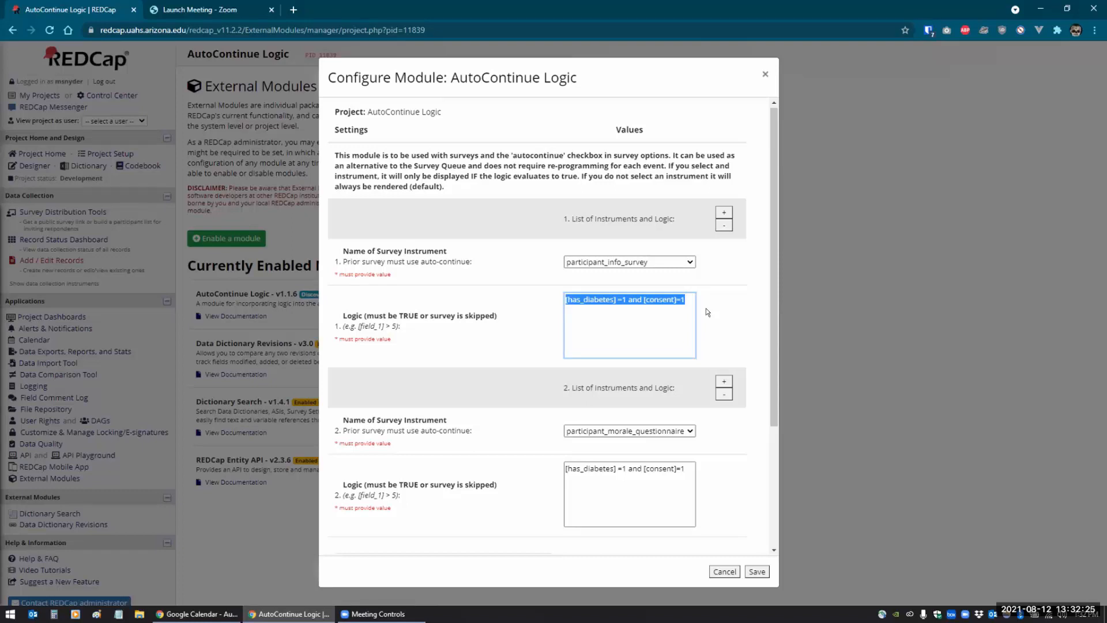
{"action": "left_click", "coordinate": [605, 300]}
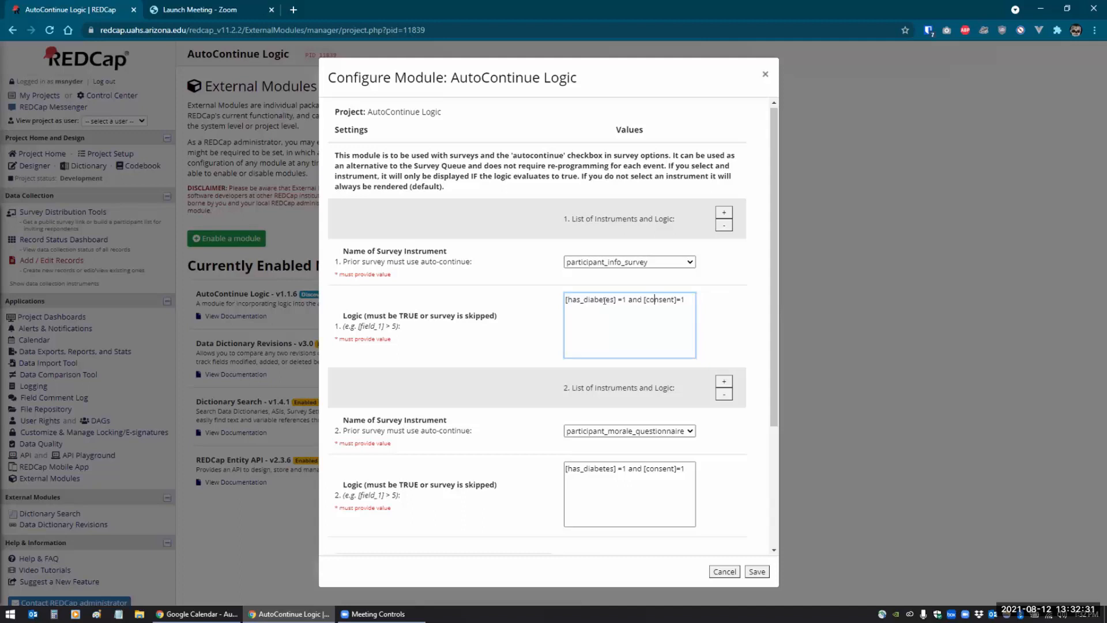
{"action": "left_click_drag", "start_coordinate": [689, 296], "coordinate": [550, 297]}
{"action": "key", "text": "ctrl+c"}
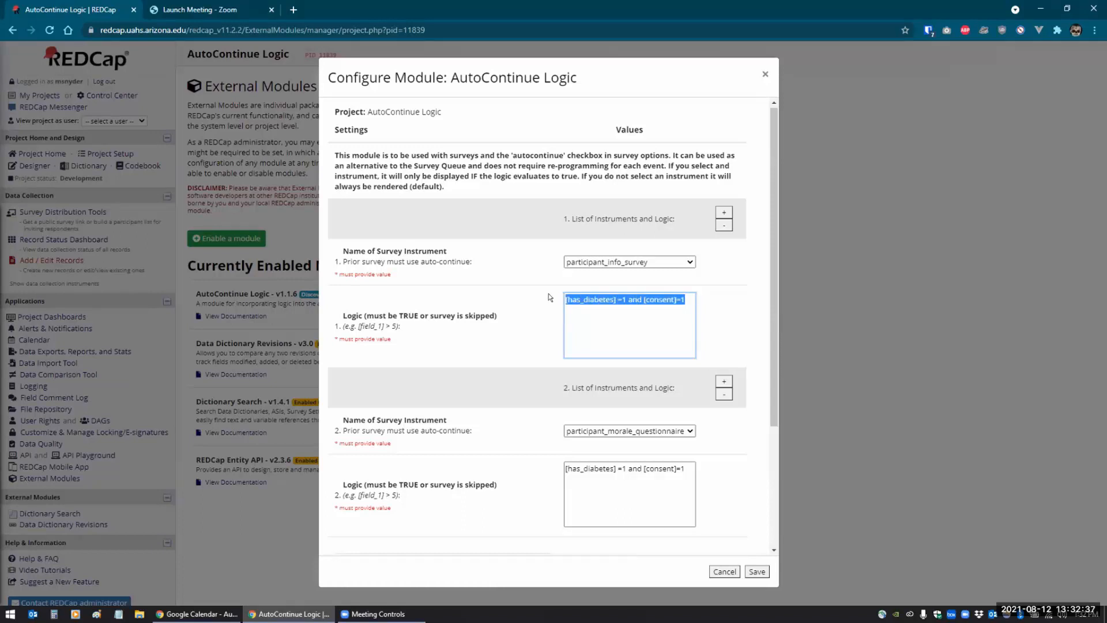
{"action": "left_click", "coordinate": [708, 303]}
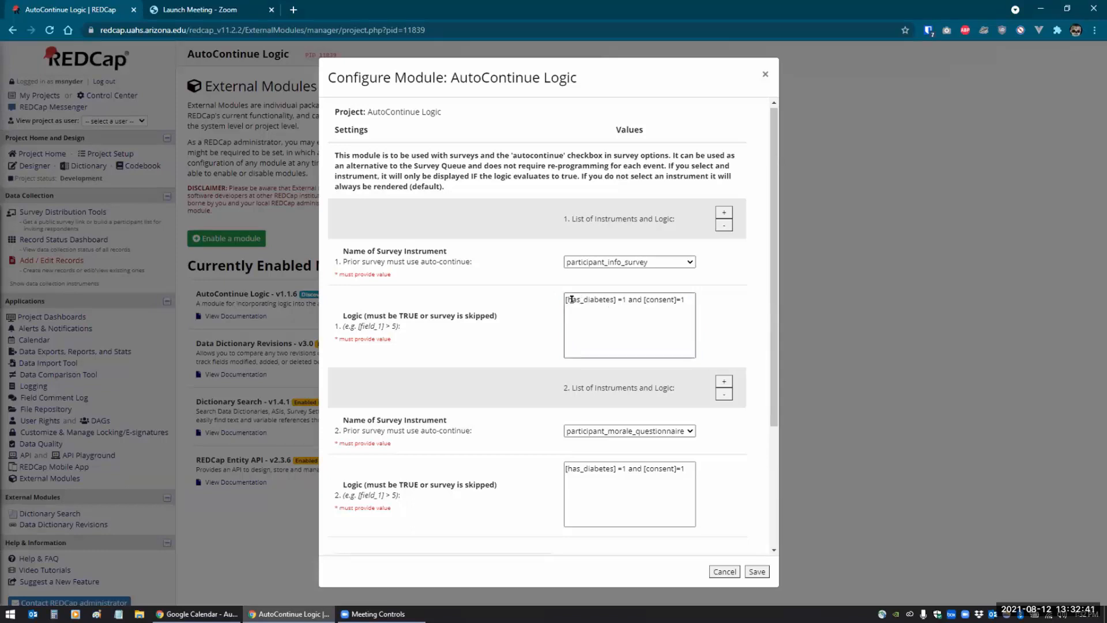
{"action": "double_click", "coordinate": [623, 298]}
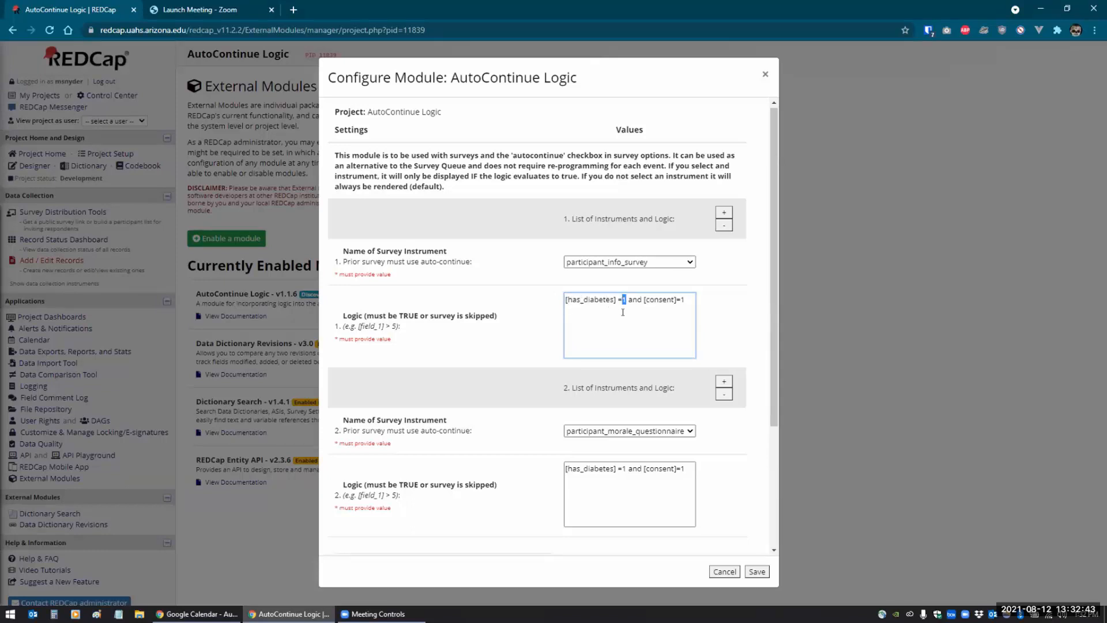
{"action": "double_click", "coordinate": [682, 300]}
{"action": "left_click", "coordinate": [712, 260]}
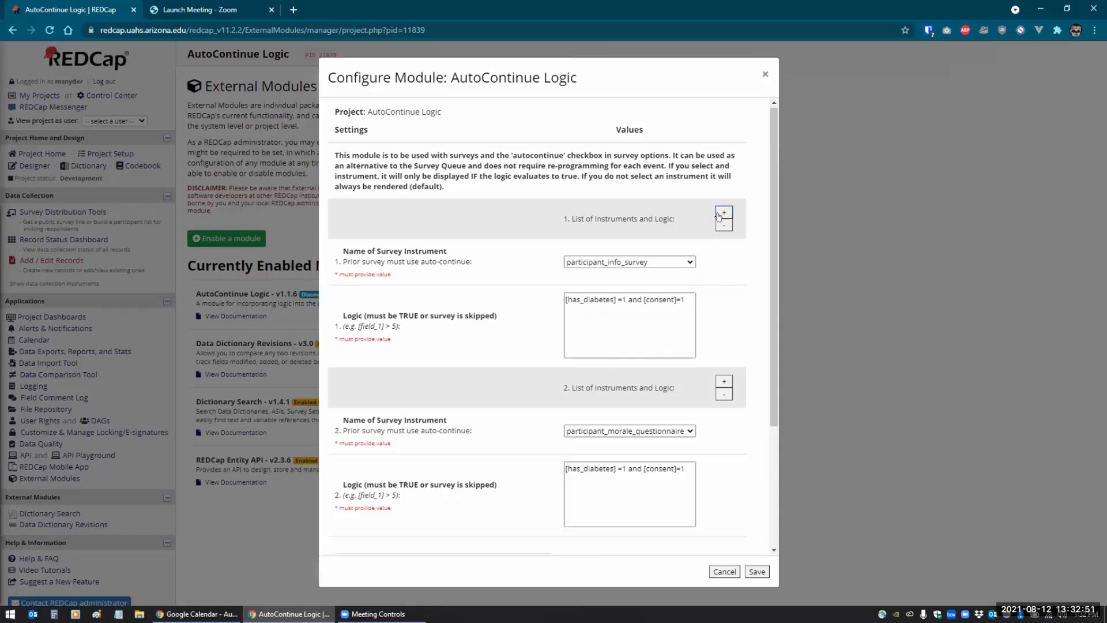
- Use participant_morale_questionnaire as the second instrument with the same logic, [has_diabetes] =1 and [consent]=1
{"action": "scroll", "coordinate": [725, 317], "scroll_direction": "down", "scroll_amount": 3}
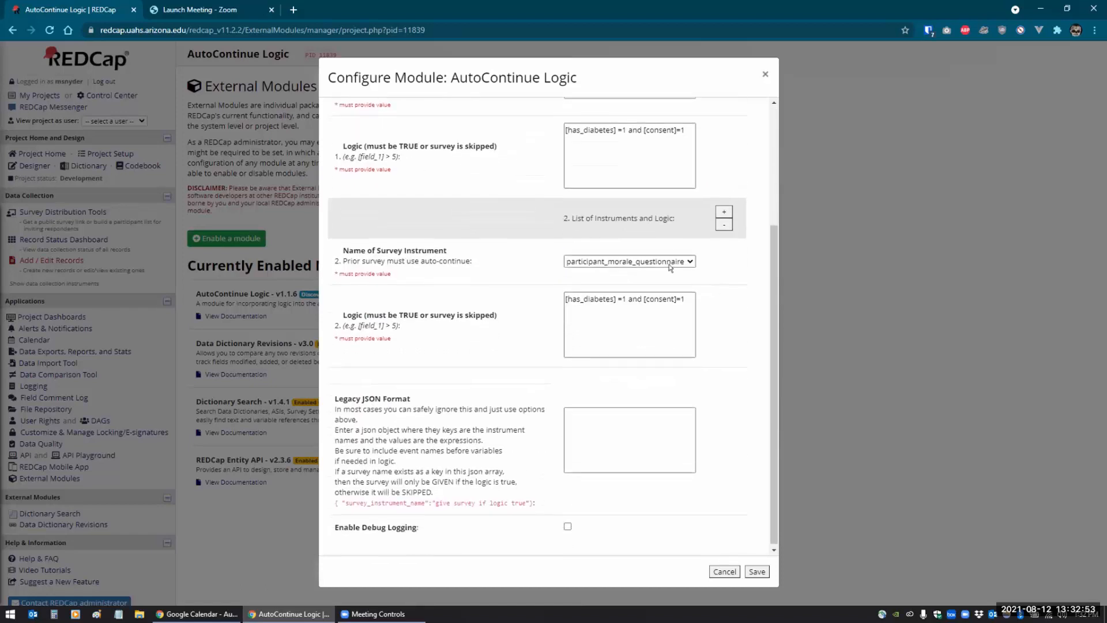
{"action": "left_click", "coordinate": [600, 260]}
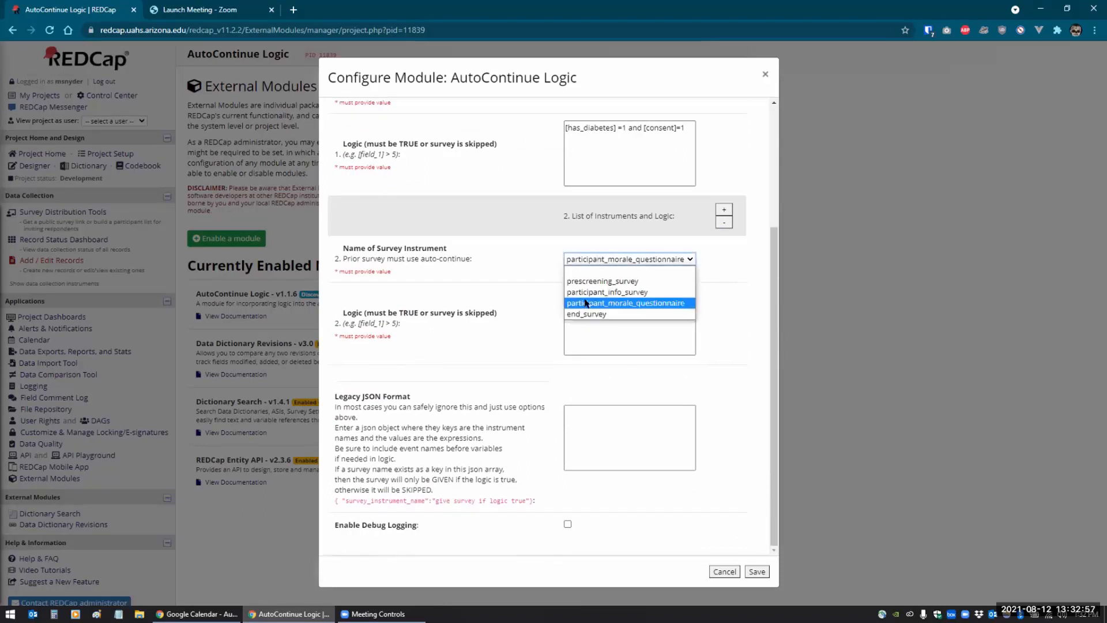
{"action": "left_click", "coordinate": [705, 290]}
{"action": "left_click", "coordinate": [664, 296]}
{"action": "key", "text": "ctrl+v"}
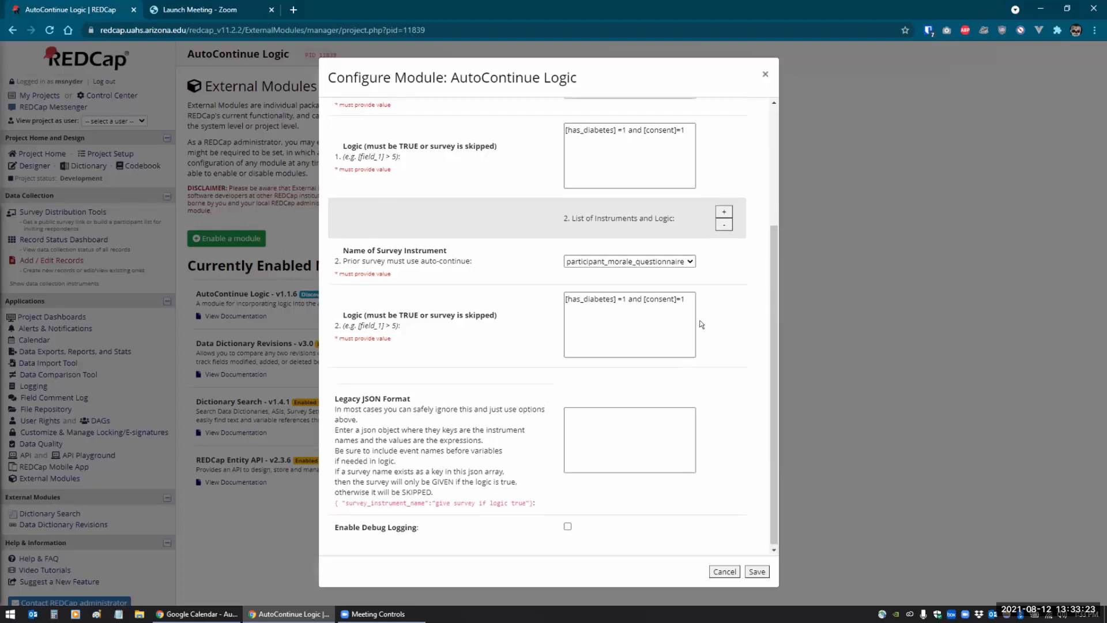
- Recheck the has_diabetes and consent conditions in the first instrument's logic and save the module configuration
{"action": "scroll", "coordinate": [700, 321], "scroll_direction": "up", "scroll_amount": 3}
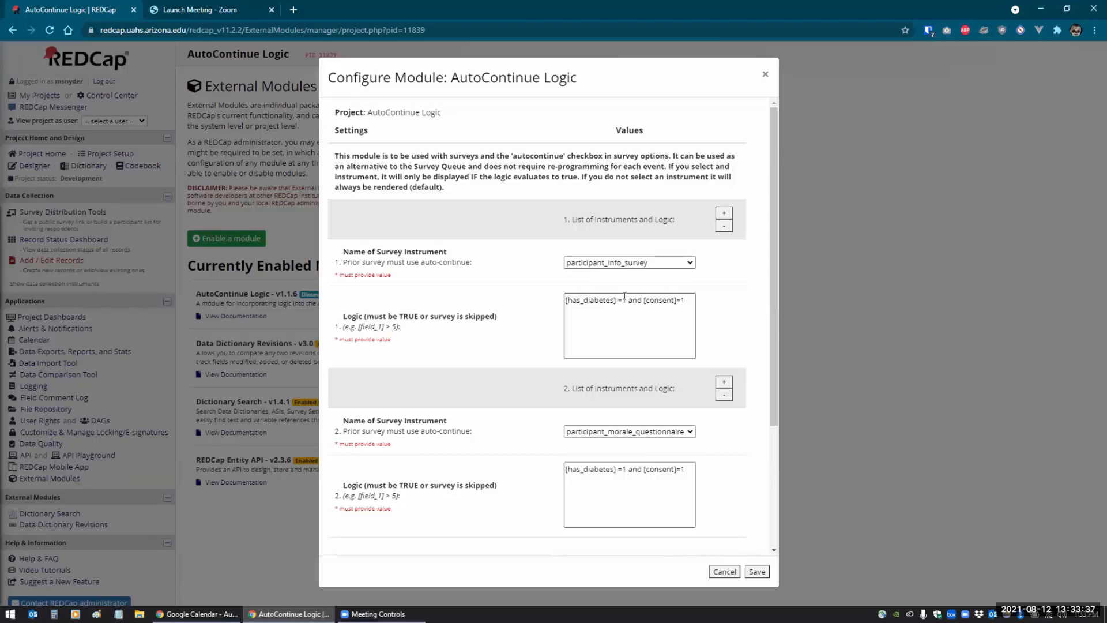
{"action": "left_click_drag", "start_coordinate": [626, 300], "coordinate": [563, 300]}
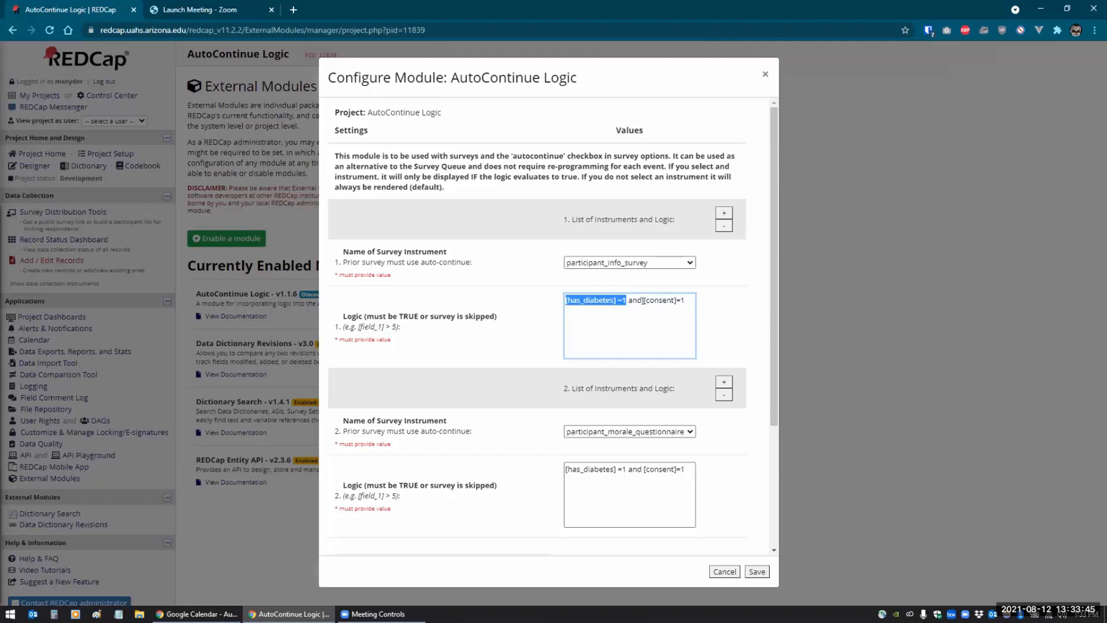
{"action": "left_click", "coordinate": [644, 299]}
{"action": "left_click_drag", "start_coordinate": [643, 298], "coordinate": [689, 295]}
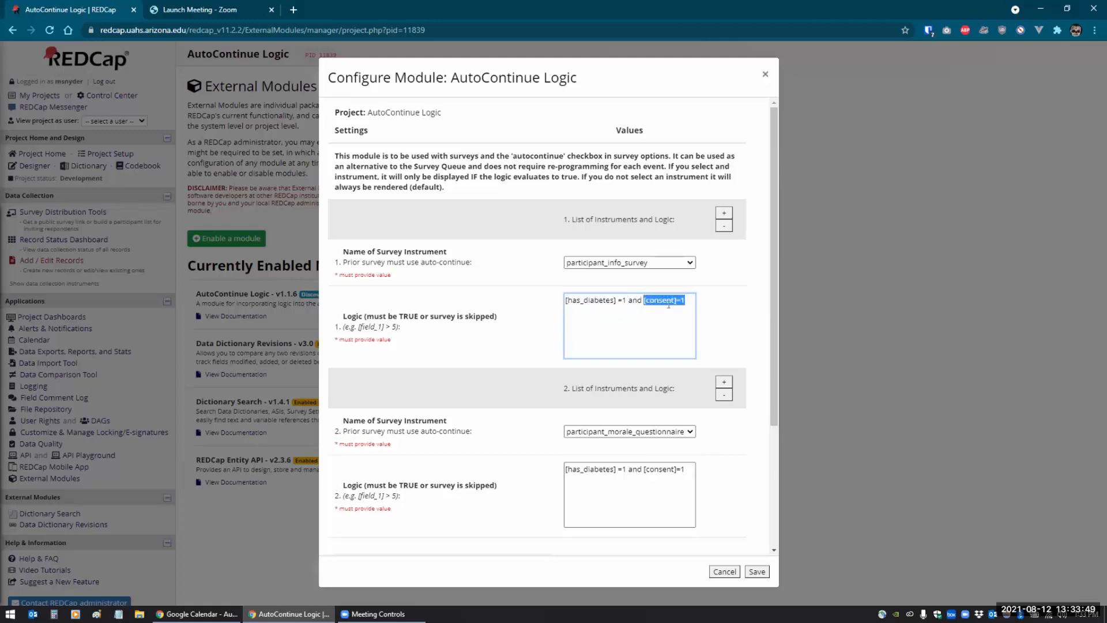
{"action": "left_click", "coordinate": [688, 296]}
{"action": "left_click_drag", "start_coordinate": [694, 300], "coordinate": [547, 301]}
{"action": "left_click", "coordinate": [616, 329]}
{"action": "left_click", "coordinate": [757, 571]}
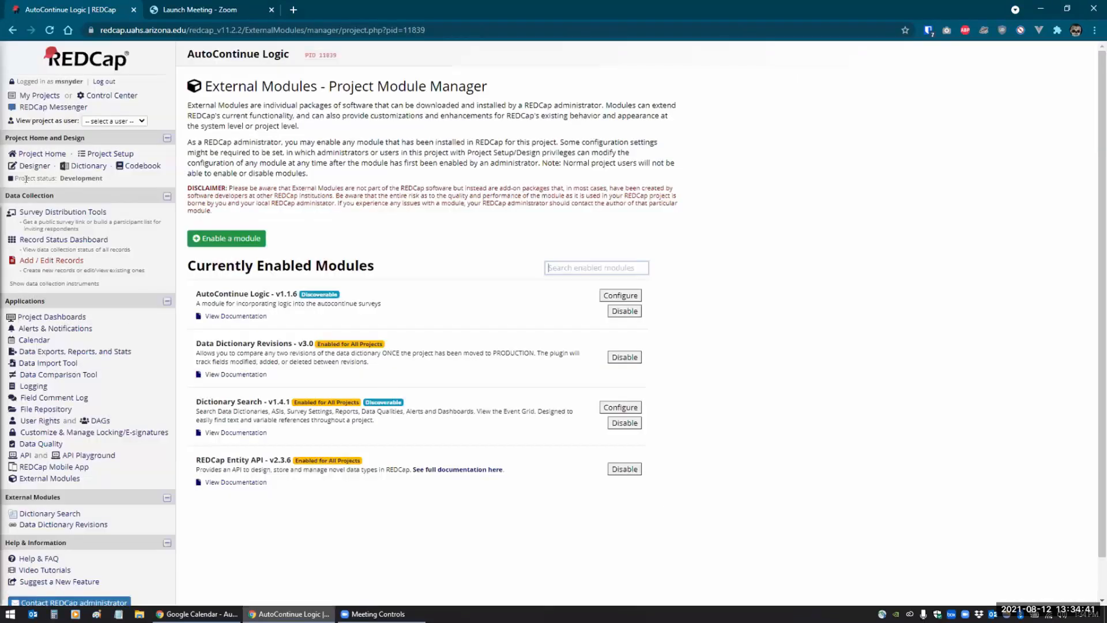
- Open the public survey, submit it with True for Type 2 Diabetes and Yes for consent, and return to the Pre-Screening Survey
{"action": "left_click", "coordinate": [35, 211]}
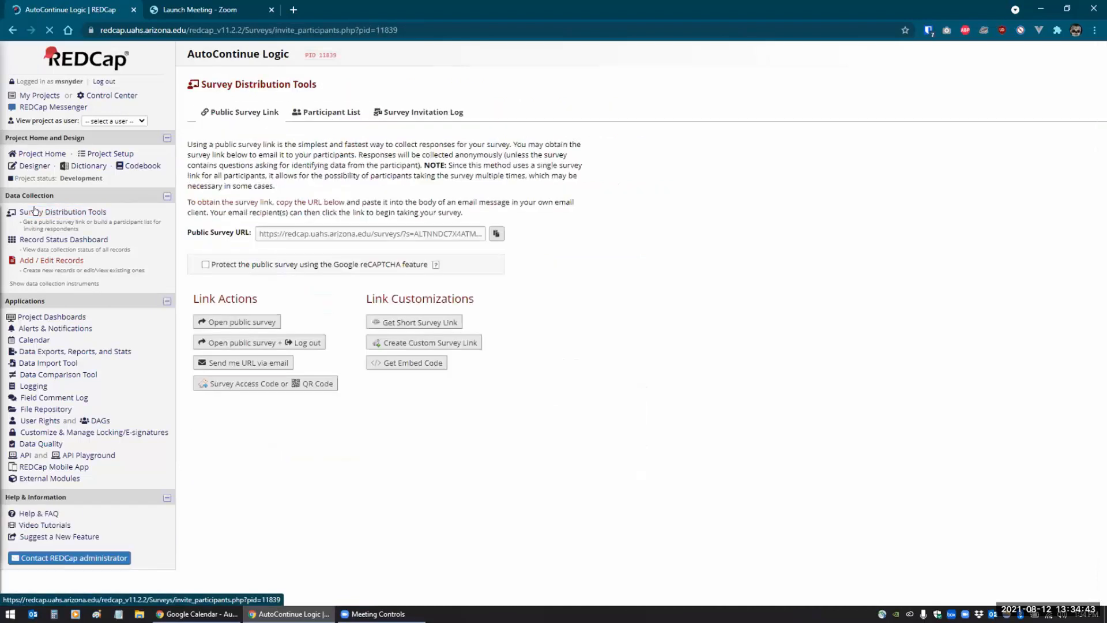
{"action": "left_click", "coordinate": [222, 324]}
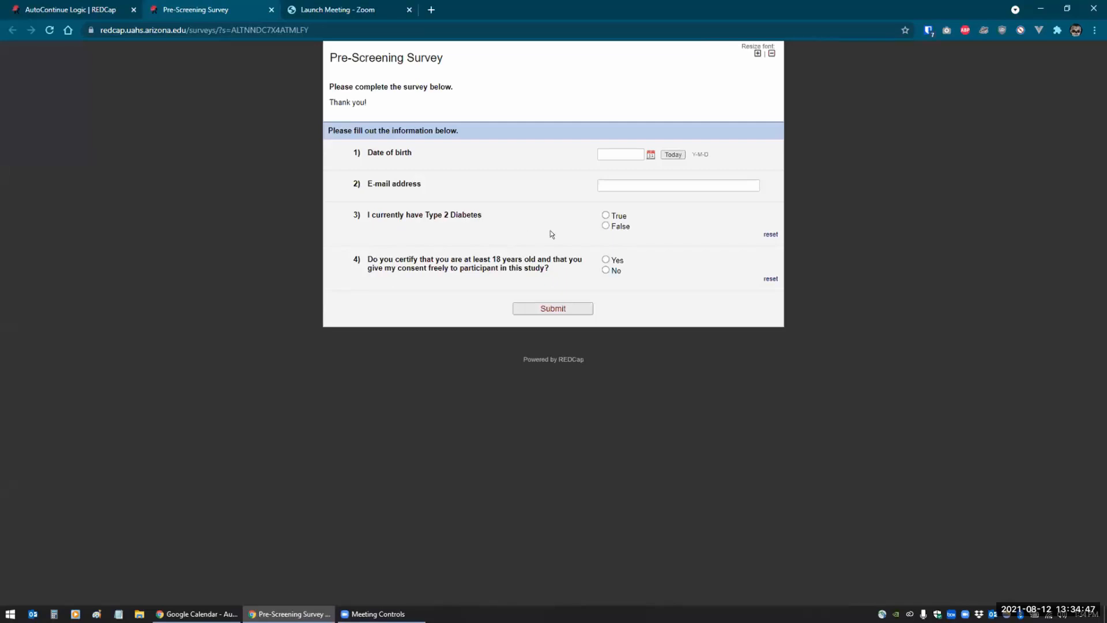
{"action": "left_click", "coordinate": [605, 215]}
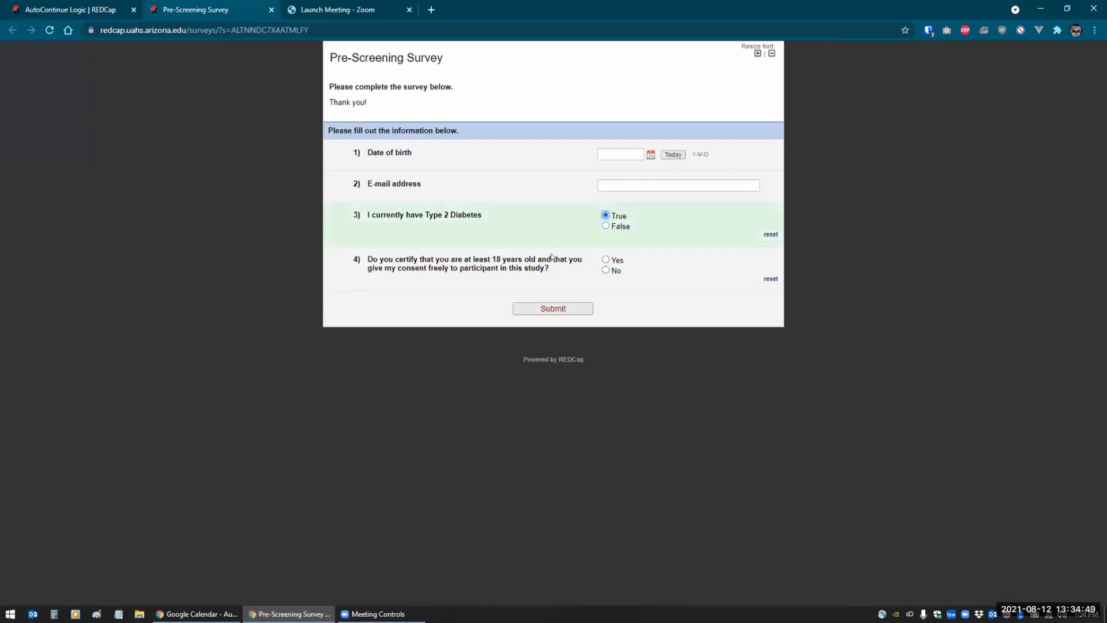
{"action": "left_click", "coordinate": [606, 260]}
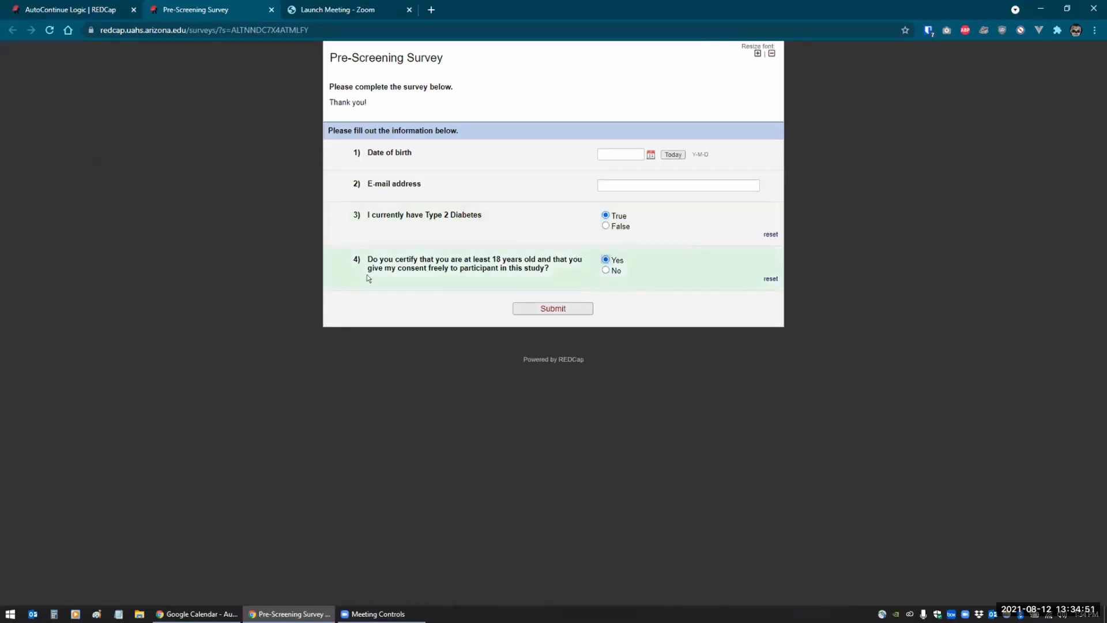
{"action": "left_click", "coordinate": [541, 310]}
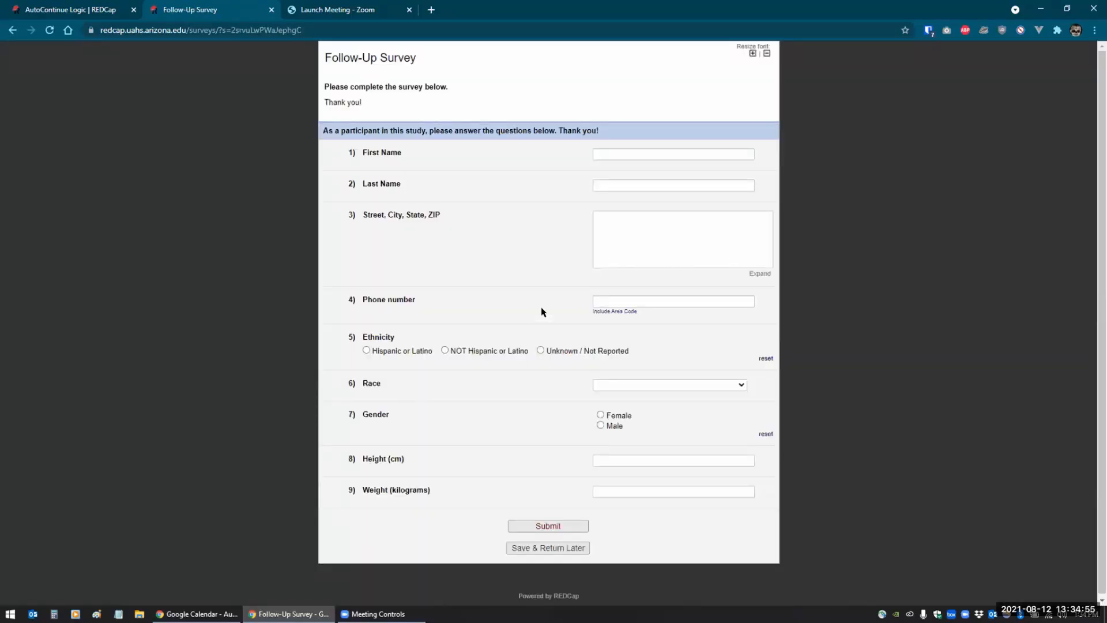
{"action": "left_click", "coordinate": [8, 29]}
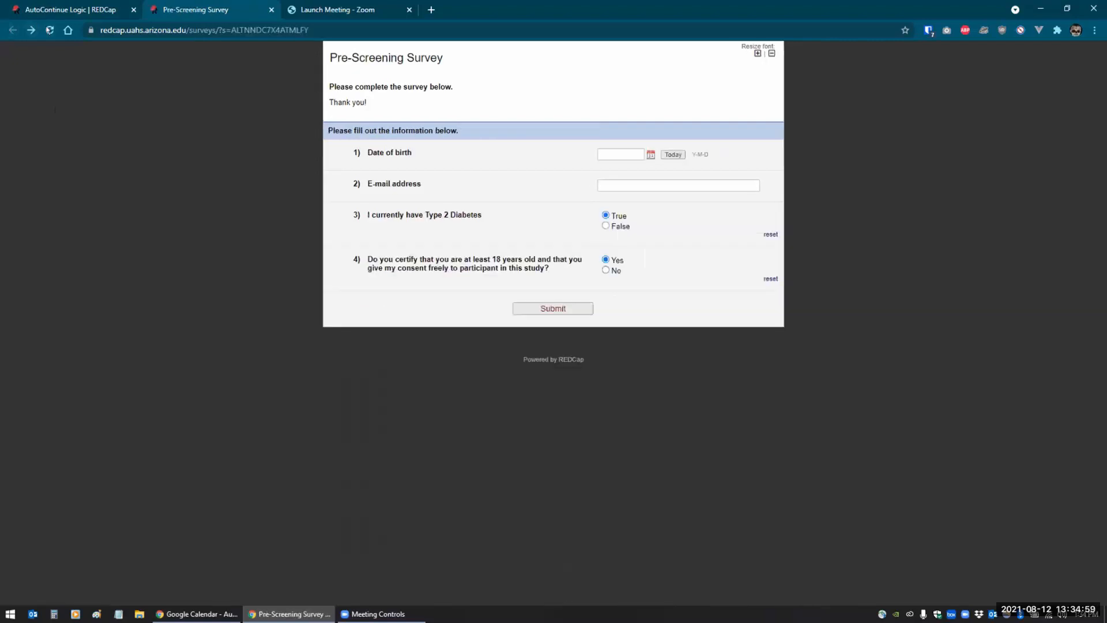
- Submit the Pre-Screening Survey with True for Type 2 Diabetes and the consent question unanswered, and return to the survey form
{"action": "left_click", "coordinate": [605, 215]}
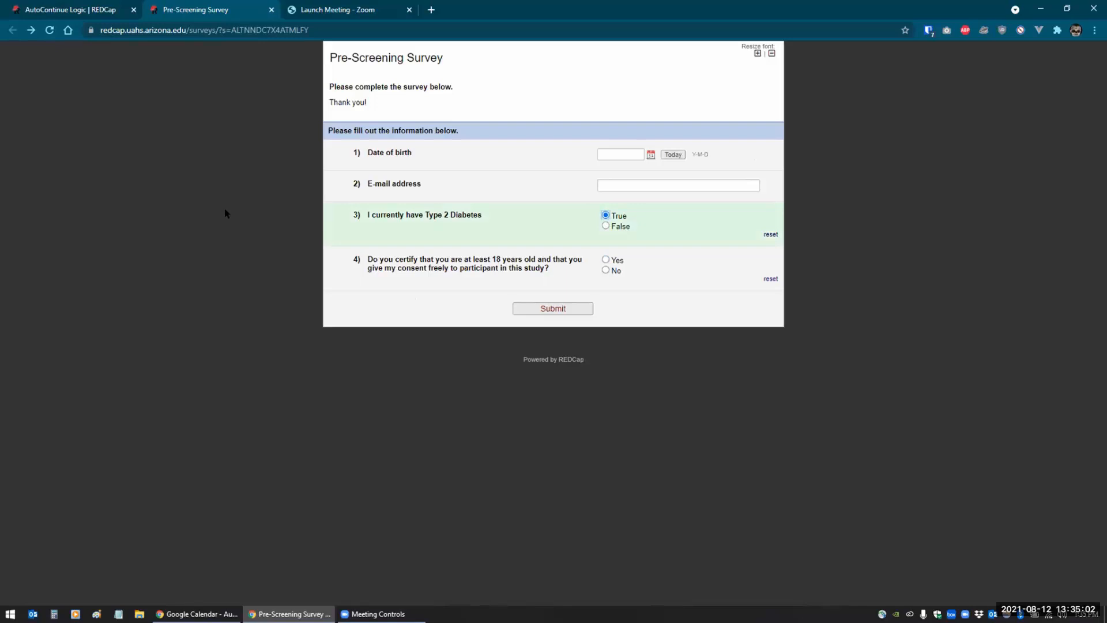
{"action": "left_click", "coordinate": [545, 311]}
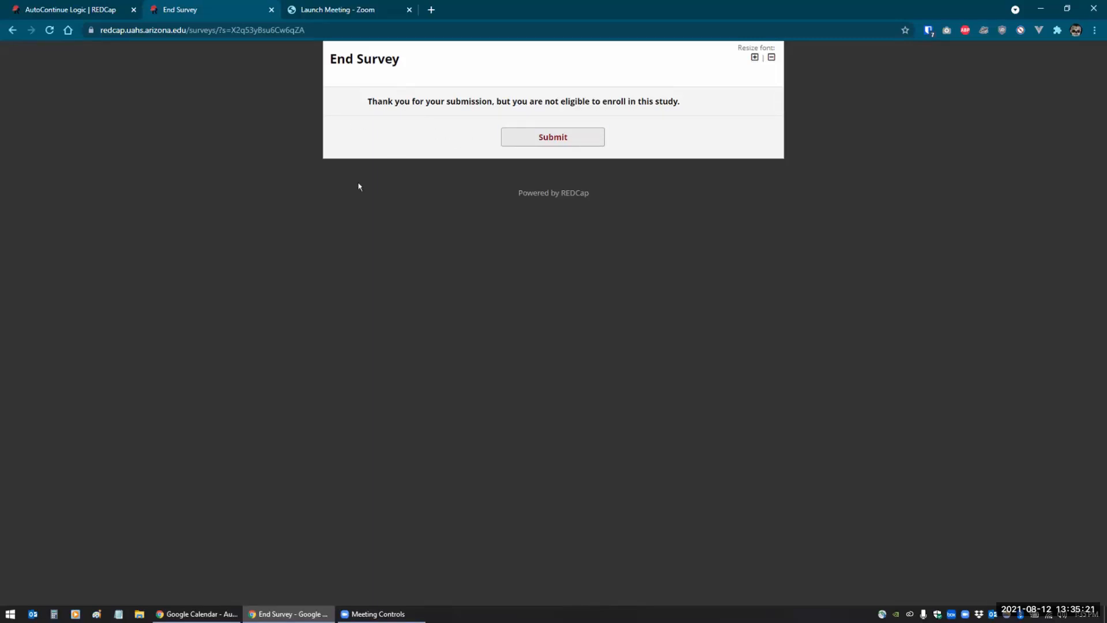
{"action": "left_click", "coordinate": [11, 30]}
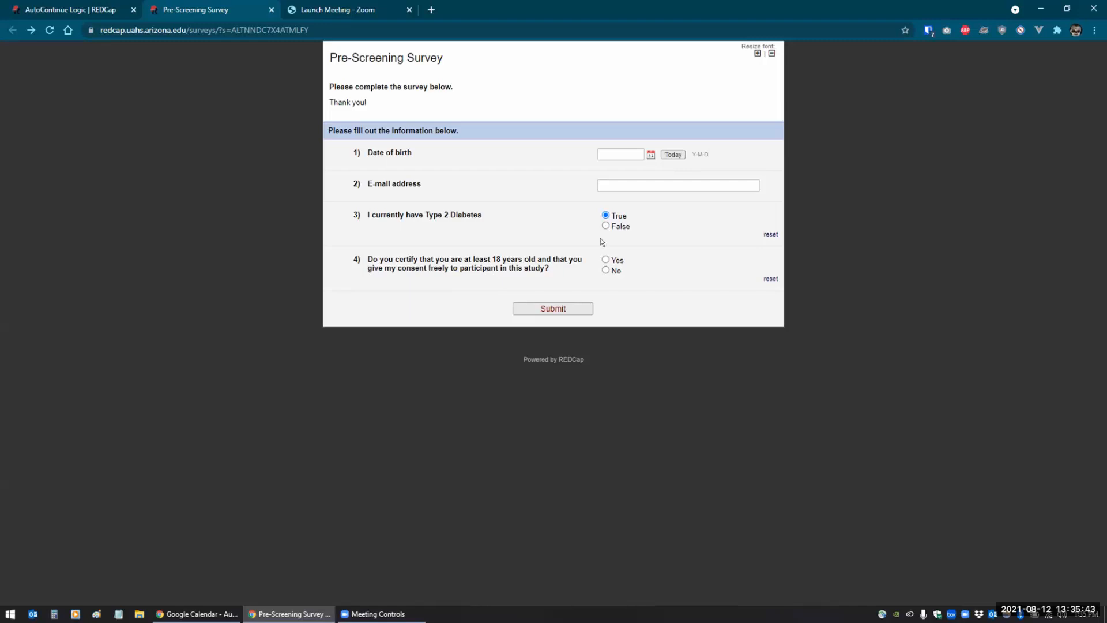
- Submit the Pre-Screening Survey with True for Type 2 Diabetes and No for consent, and return to the survey form
{"action": "left_click", "coordinate": [606, 270]}
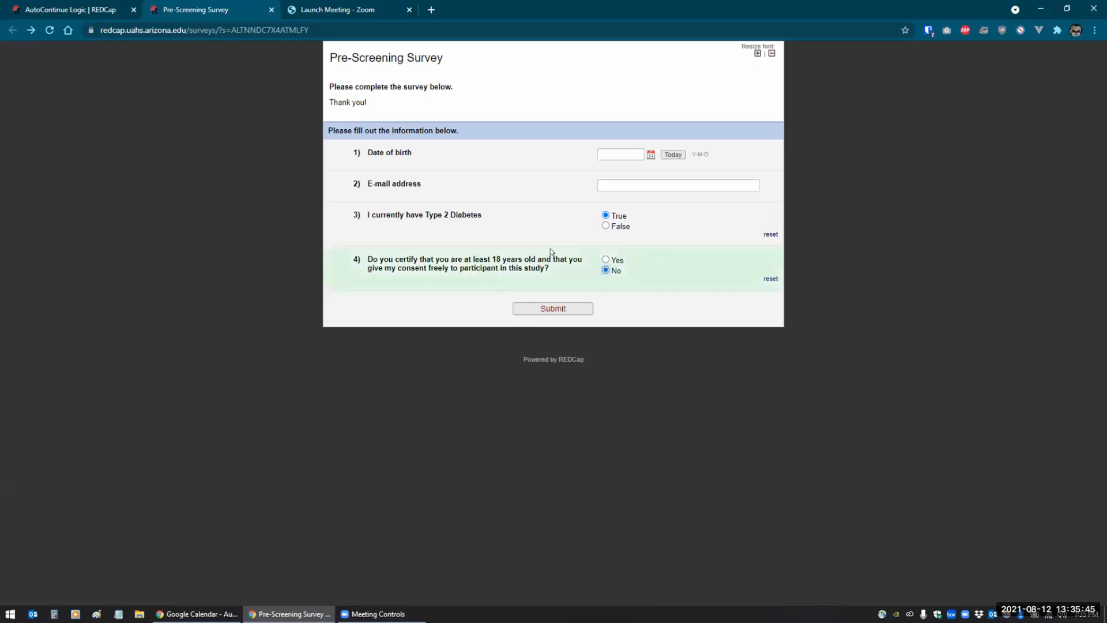
{"action": "left_click", "coordinate": [551, 309]}
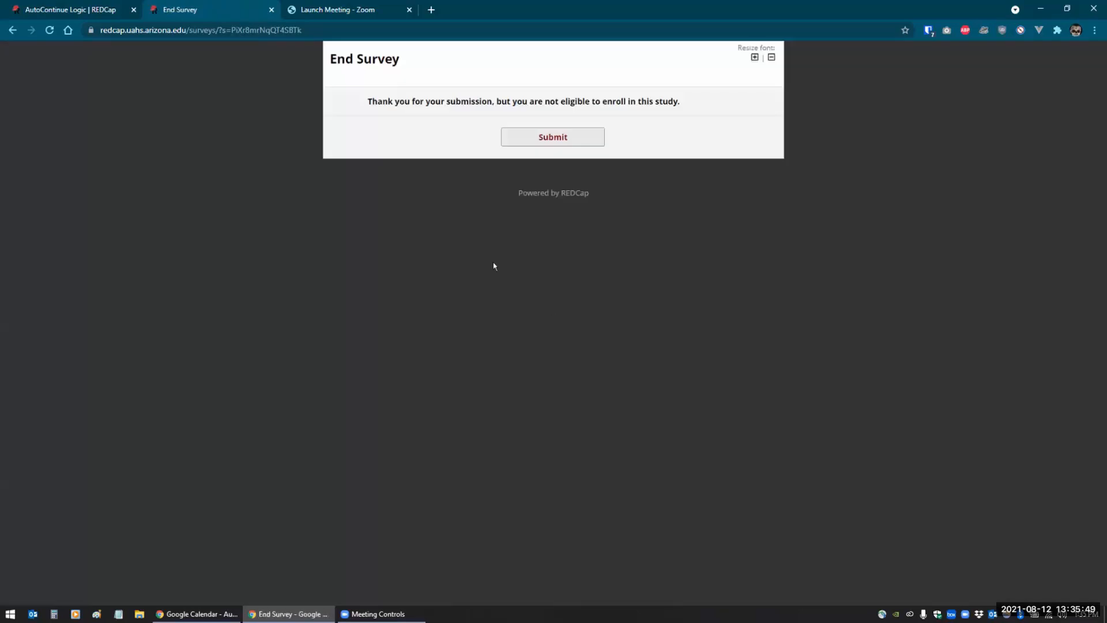
{"action": "left_click", "coordinate": [11, 29]}
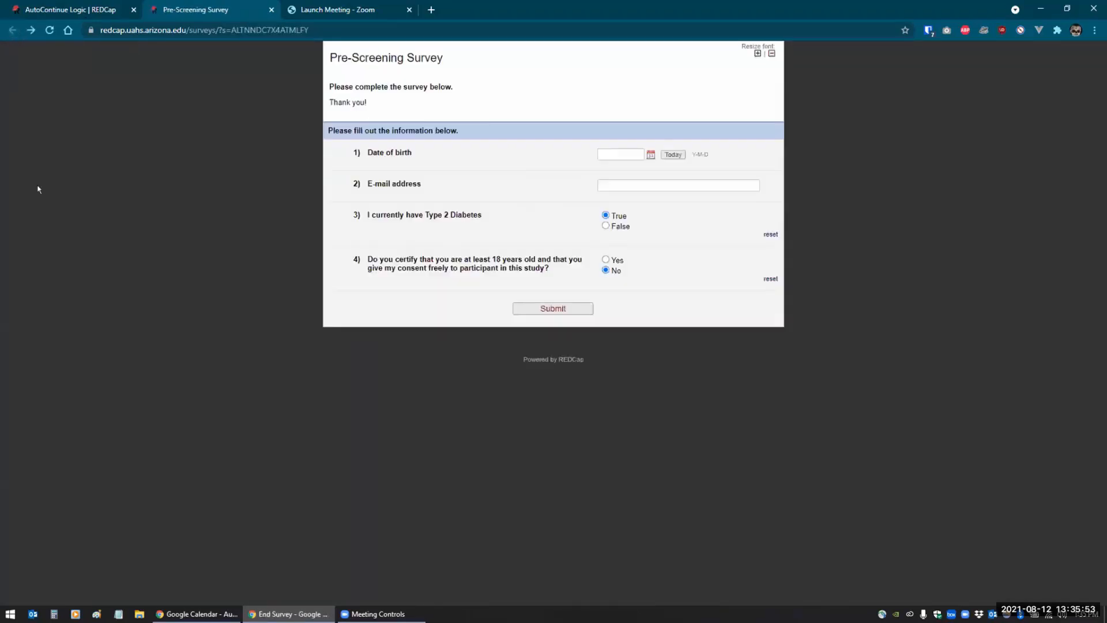
- Submit the Pre-Screening Survey with False for Type 2 Diabetes and No for consent, and return to the survey form
{"action": "left_click", "coordinate": [606, 226]}
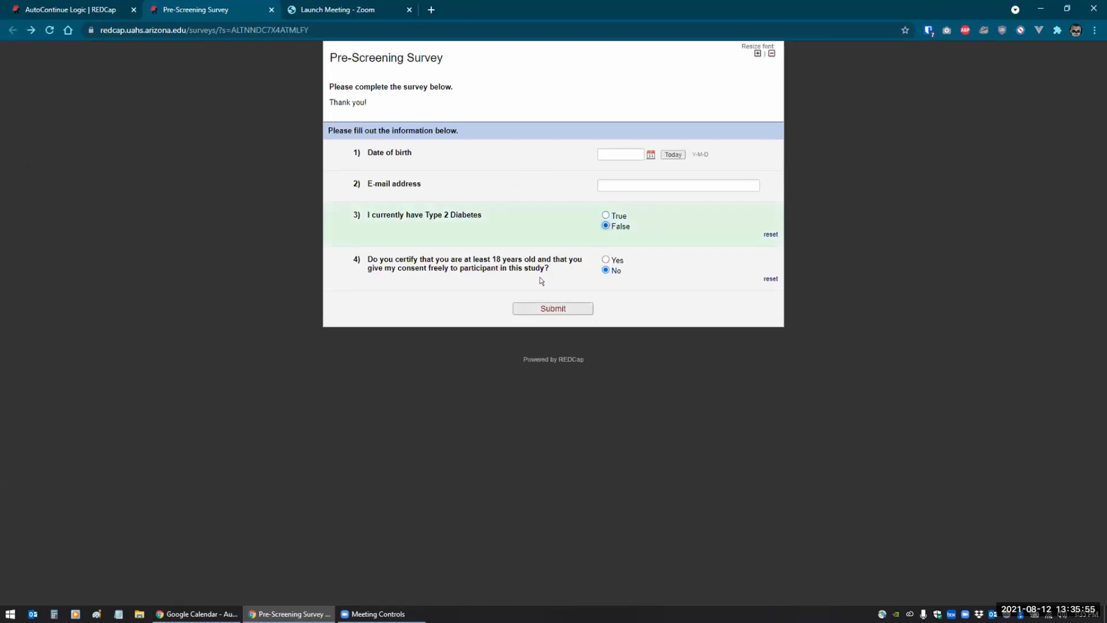
{"action": "left_click", "coordinate": [543, 308]}
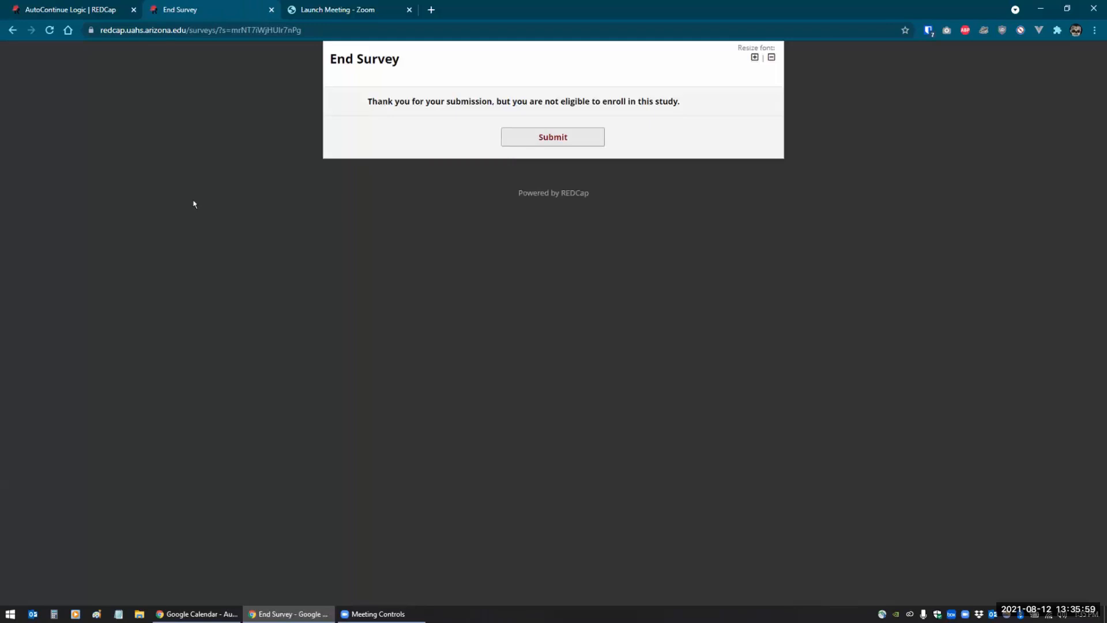
{"action": "left_click", "coordinate": [11, 30]}
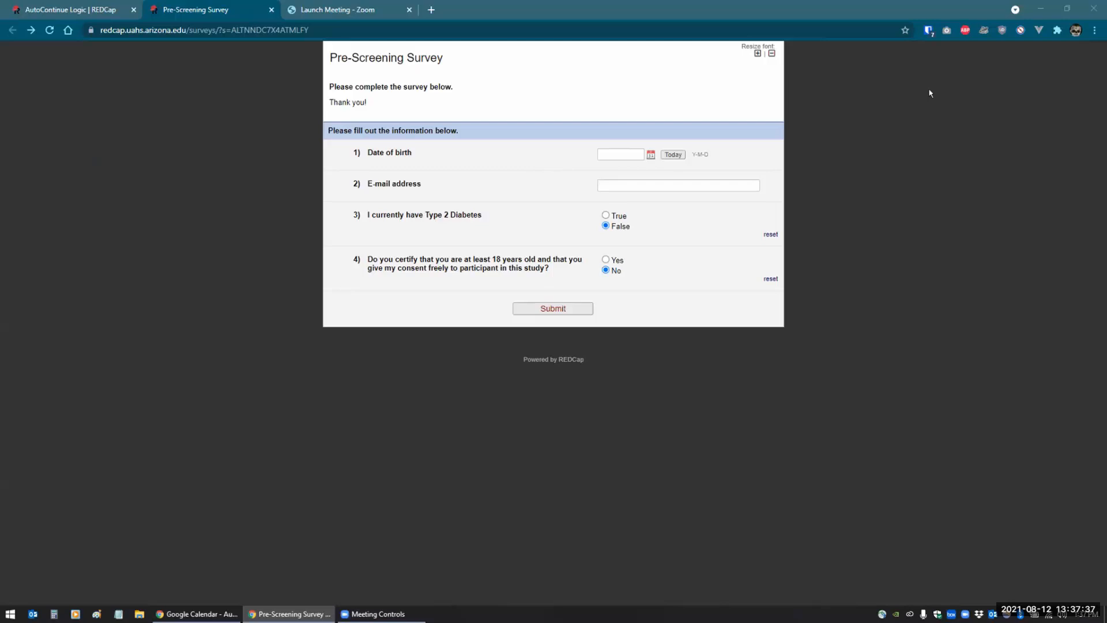
- Review the AutoContinue Logic condition and termination options in the Participant Info Survey's settings, and return to the Online Designer's instrument list without saving
{"action": "left_click", "coordinate": [40, 9]}
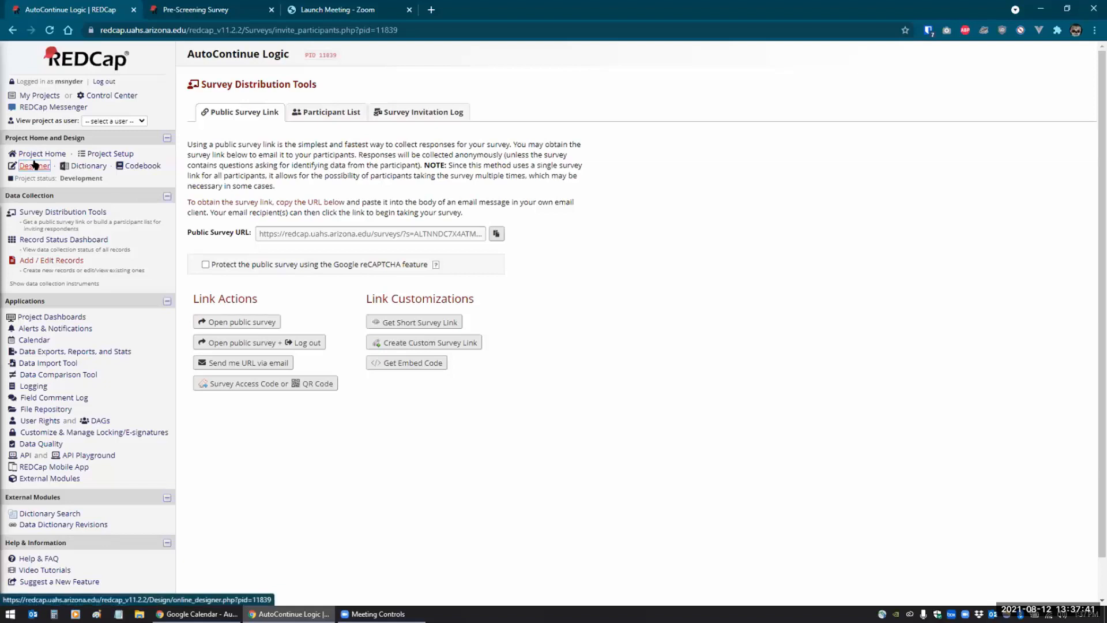
{"action": "left_click", "coordinate": [35, 165]}
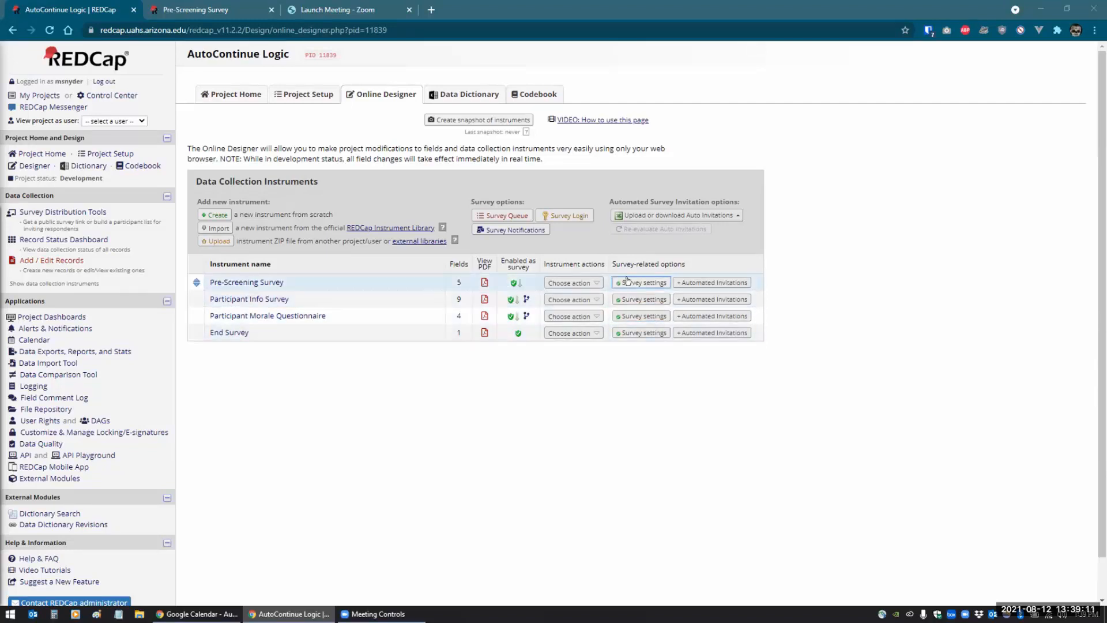
{"action": "left_click", "coordinate": [634, 298]}
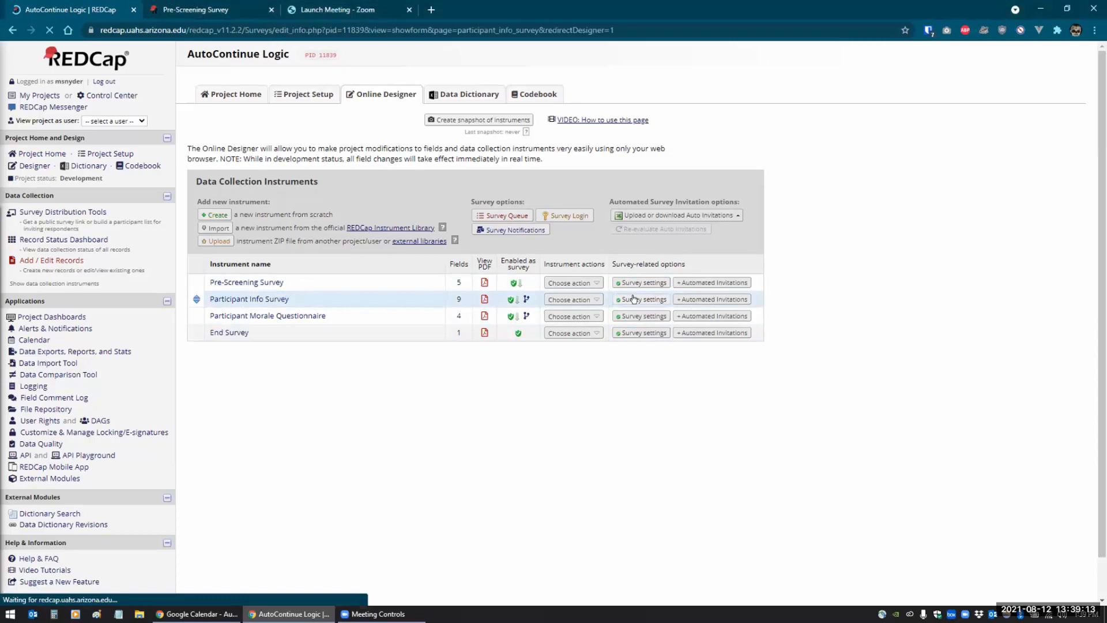
{"action": "scroll", "coordinate": [144, 418], "scroll_direction": "down", "scroll_amount": 15}
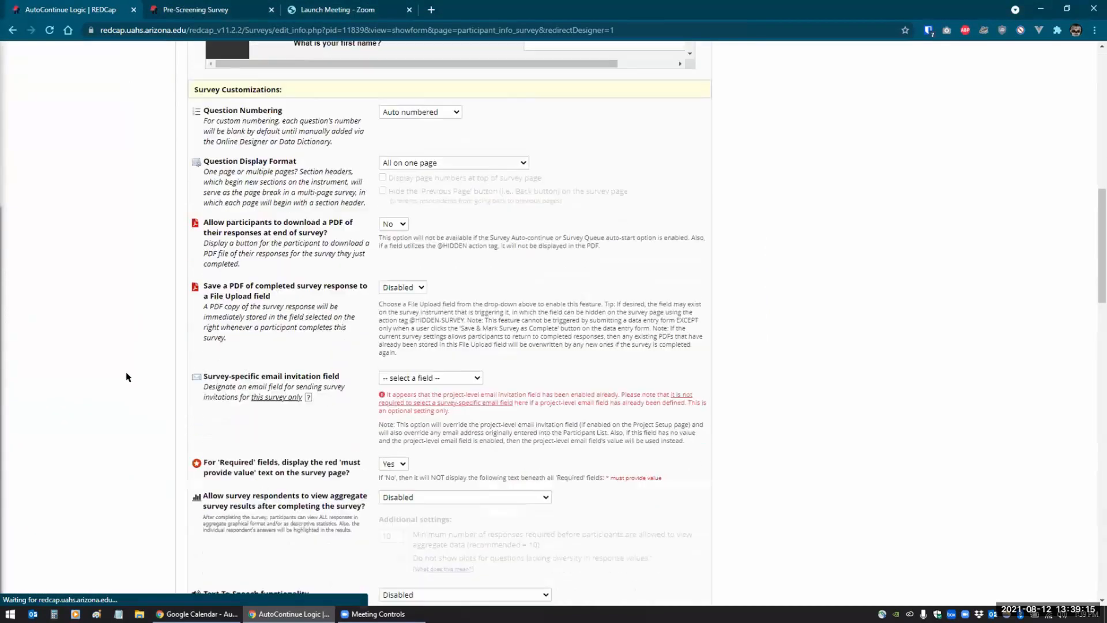
{"action": "scroll", "coordinate": [127, 376], "scroll_direction": "down", "scroll_amount": 15}
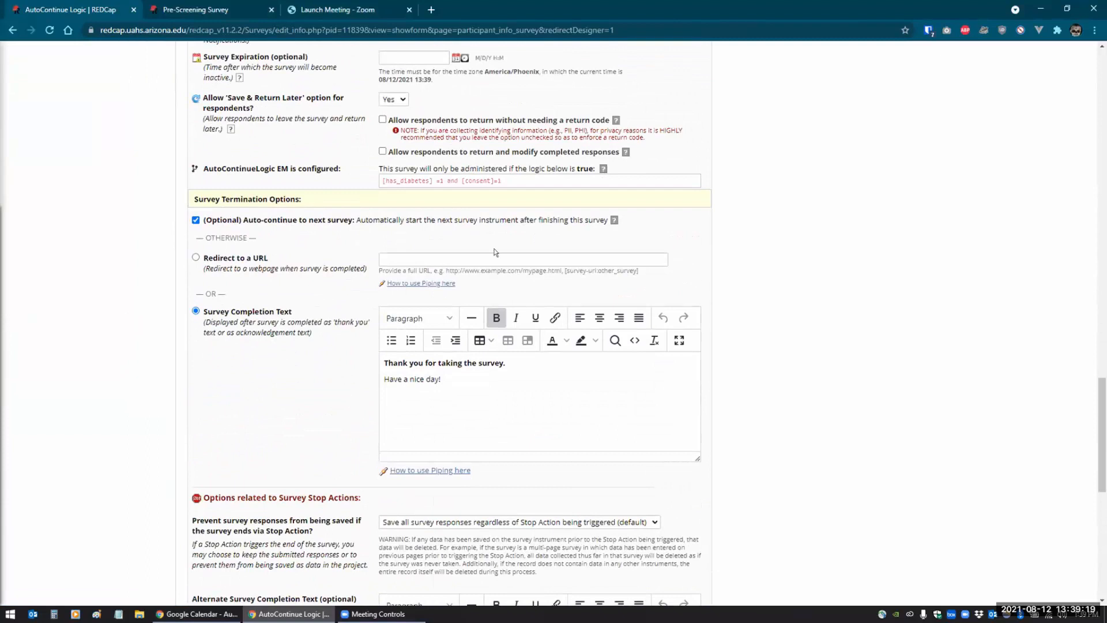
{"action": "scroll", "coordinate": [720, 294], "scroll_direction": "down", "scroll_amount": 3}
{"action": "scroll", "coordinate": [721, 294], "scroll_direction": "down", "scroll_amount": 6}
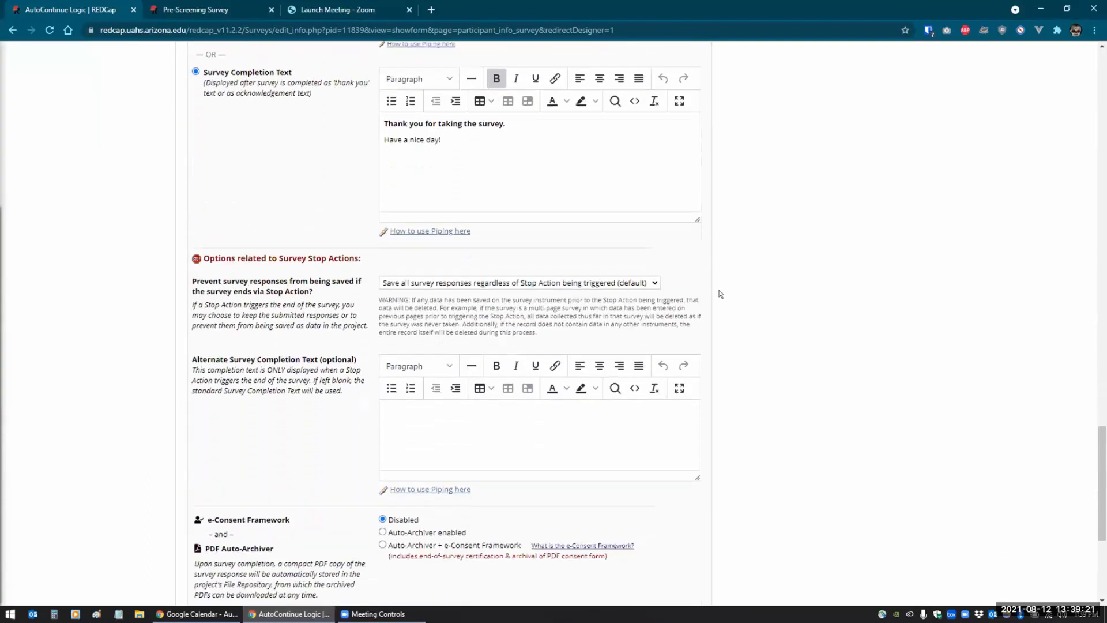
{"action": "left_click", "coordinate": [405, 449]}
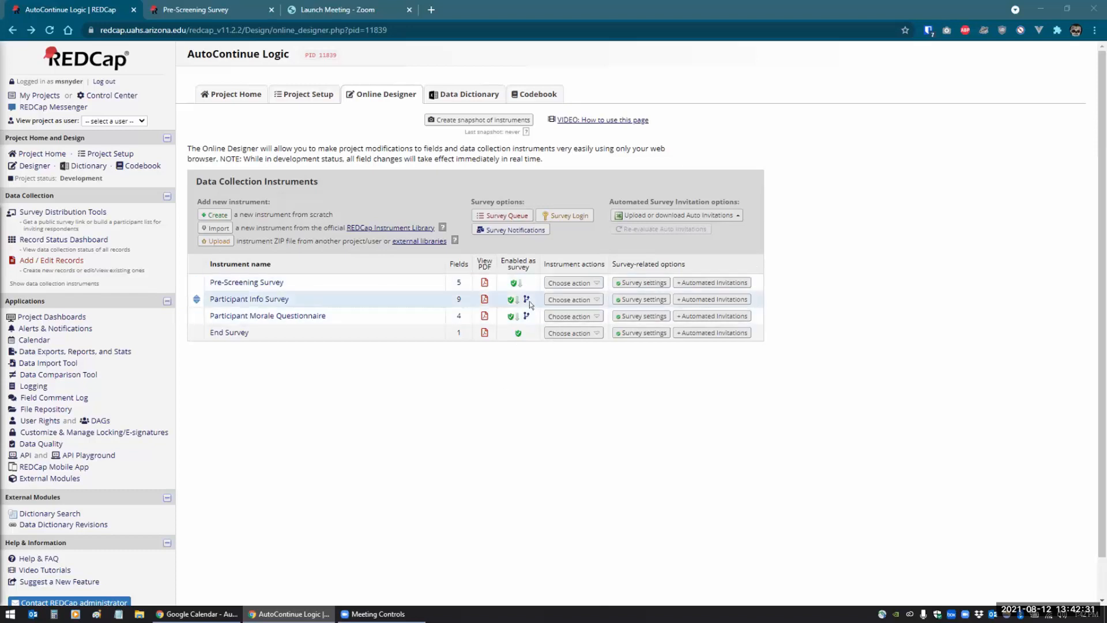
- Inspect the AutoContinue Logic condition attached to the Participant Info Survey in the instrument list
{"action": "mouse_move", "coordinate": [527, 300]}
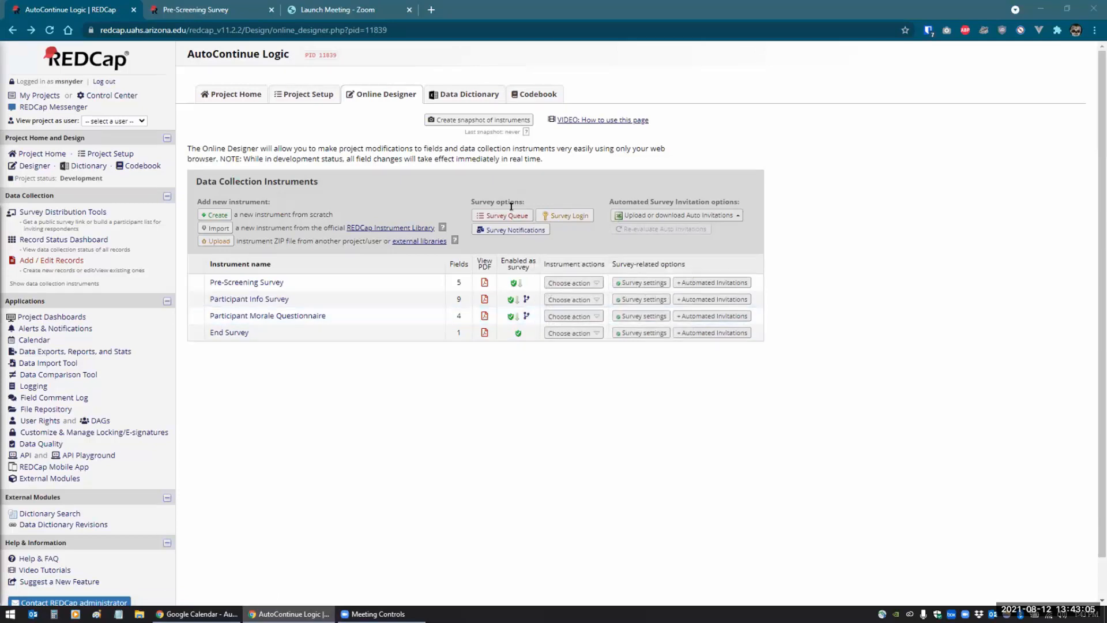
{"action": "mouse_move", "coordinate": [526, 297]}
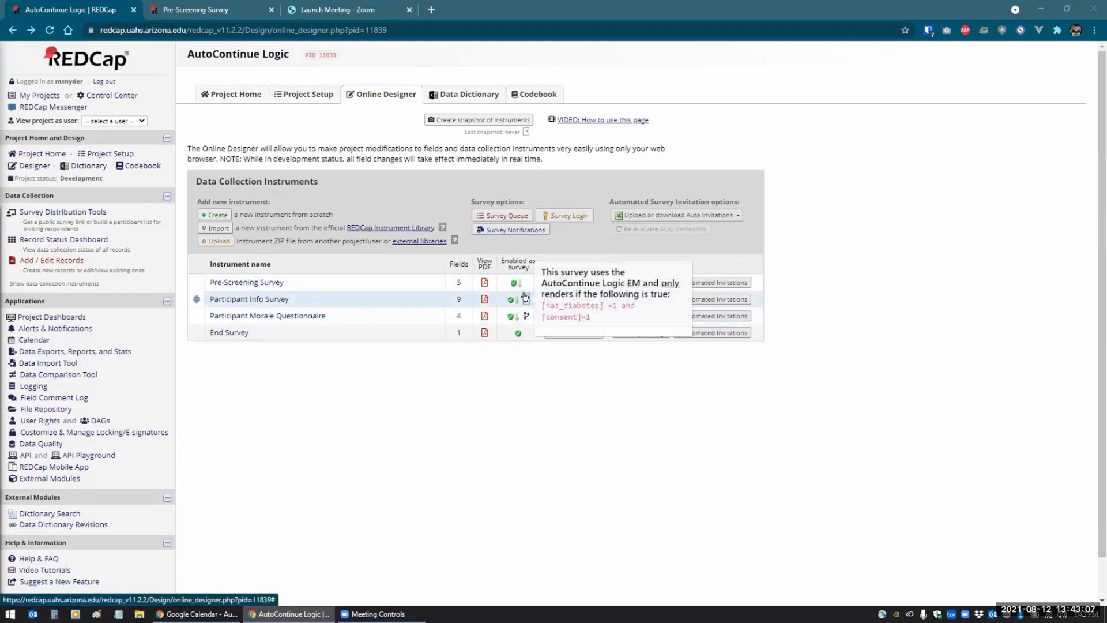